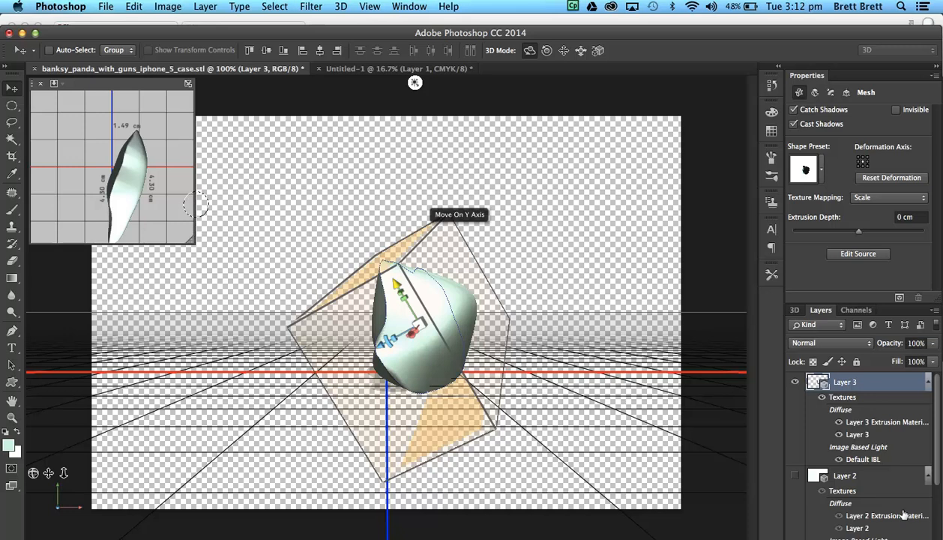
# Add a new layer and fill the circular selection with black in Normal mode at 100% opacity.
pyautogui.click(899, 538)
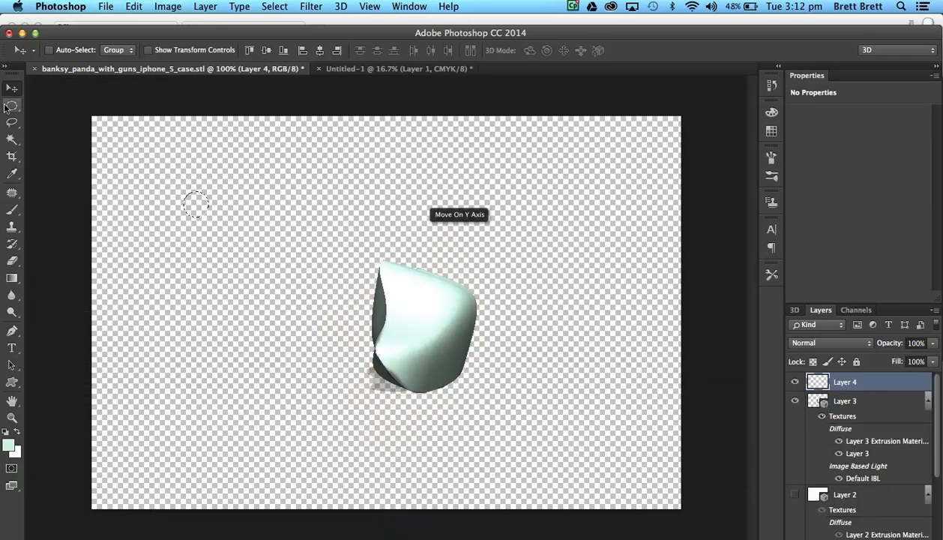
pyautogui.click(12, 105)
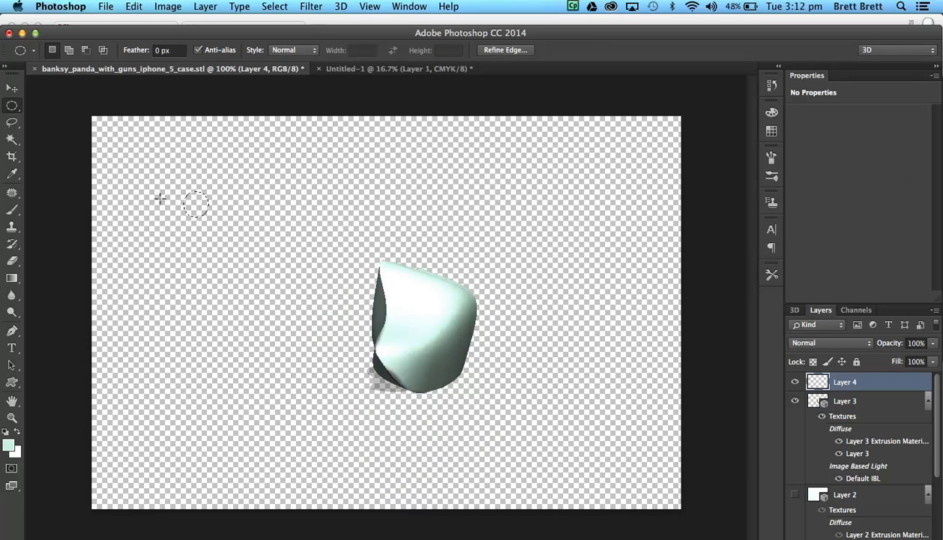
pyautogui.click(136, 7)
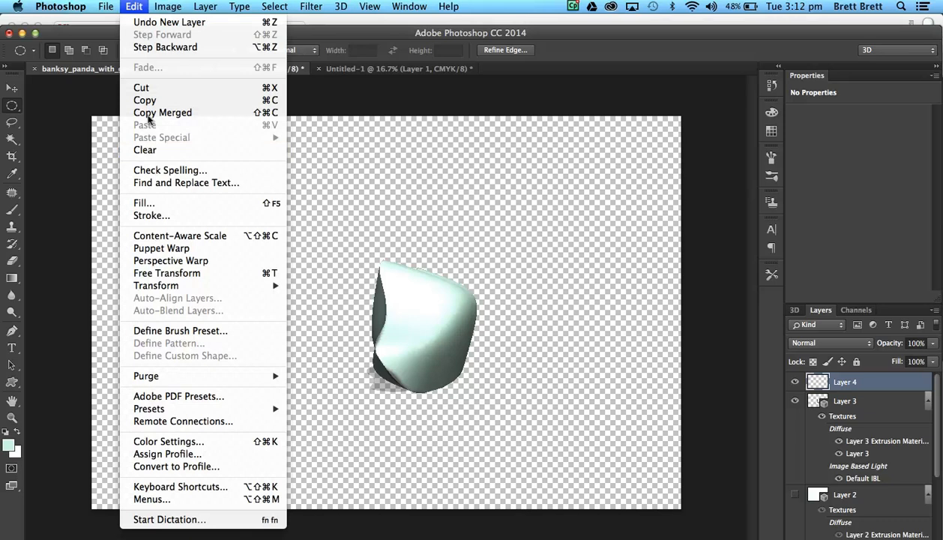
pyautogui.click(144, 202)
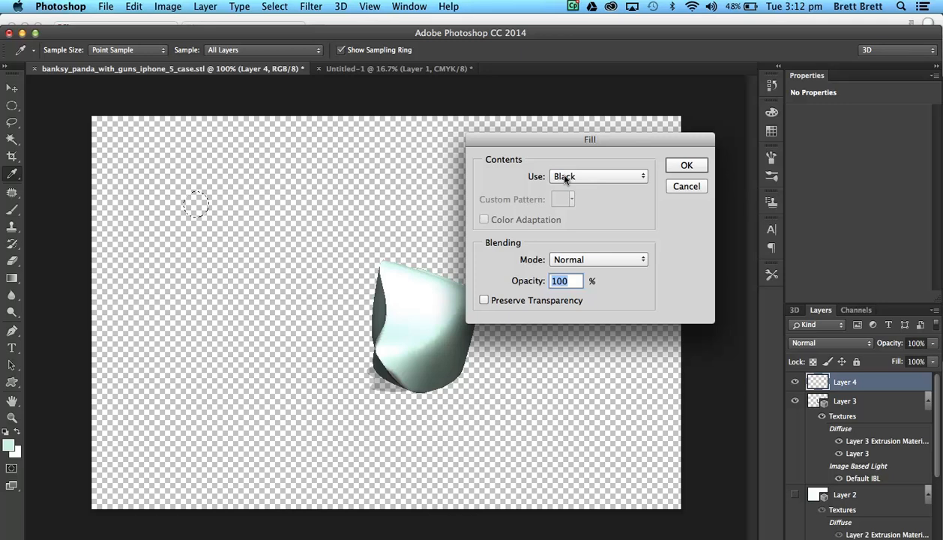
pyautogui.click(685, 165)
pyautogui.press('m')
pyautogui.hotkey('ctrl', 'd')
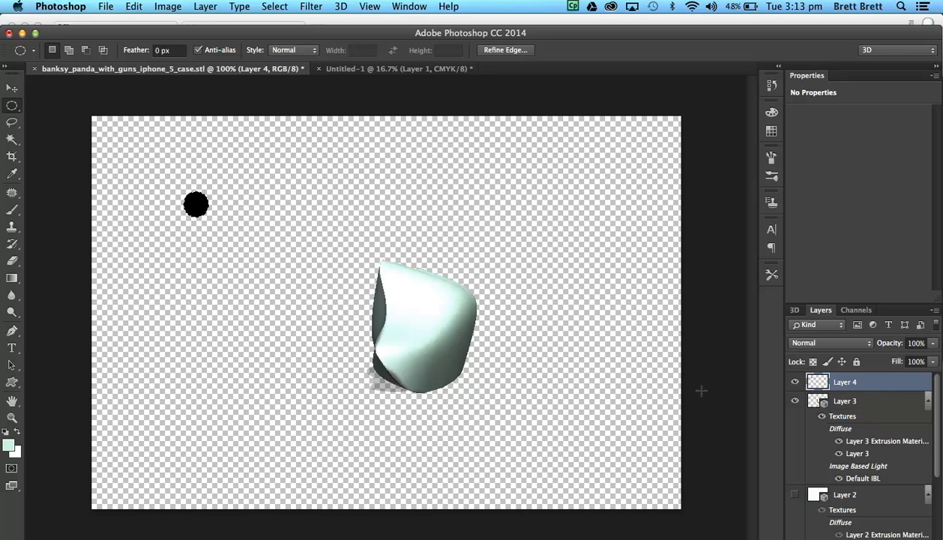
# Create a 3D extrusion from the black circle's layer and try an extrusion depth of 0.
pyautogui.click(788, 309)
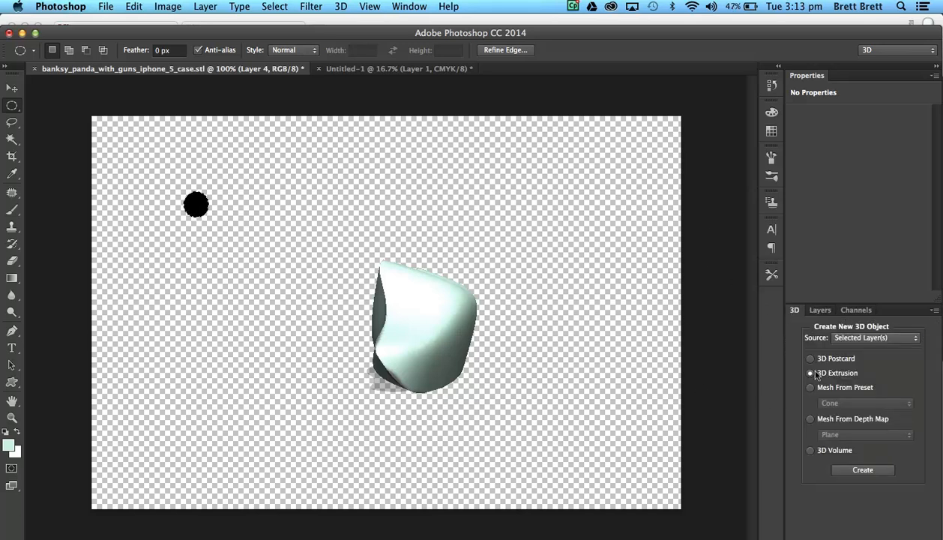
pyautogui.click(853, 471)
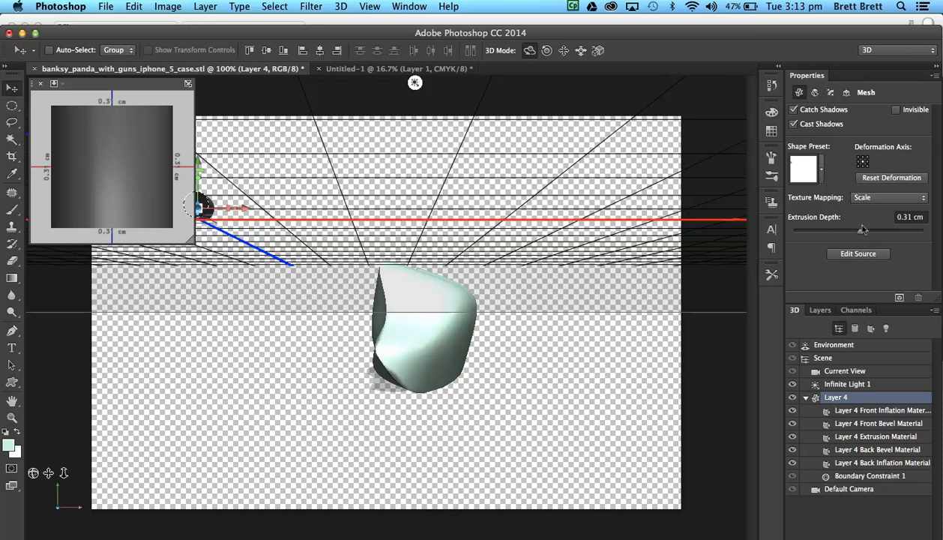
pyautogui.click(910, 217)
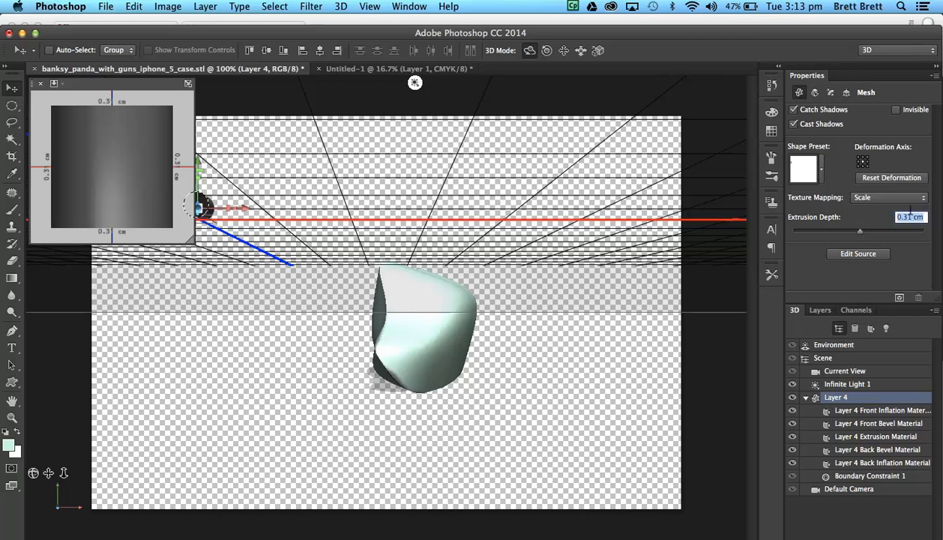
pyautogui.write('0')
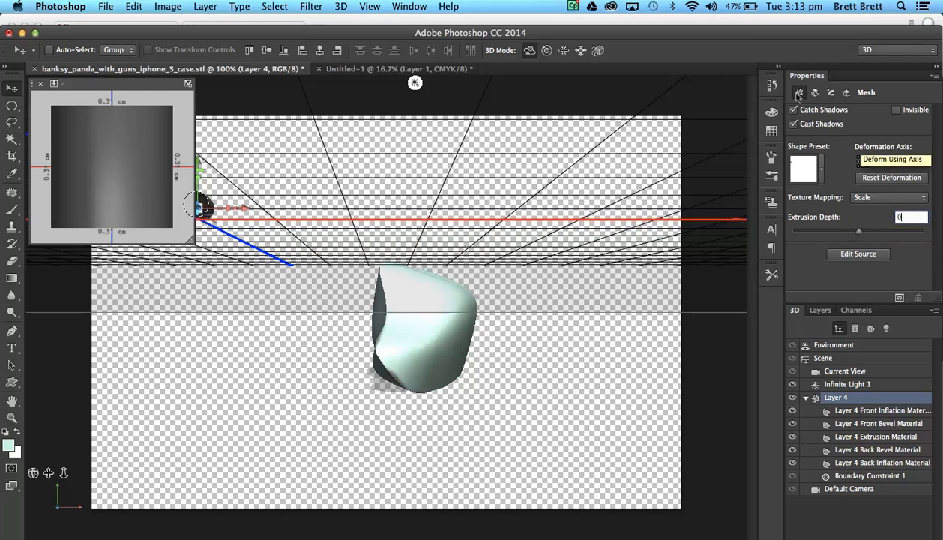
# Give the extrusion's cap a convex curved bevel contour and apply the cap settings to Front and Back.
pyautogui.click(831, 92)
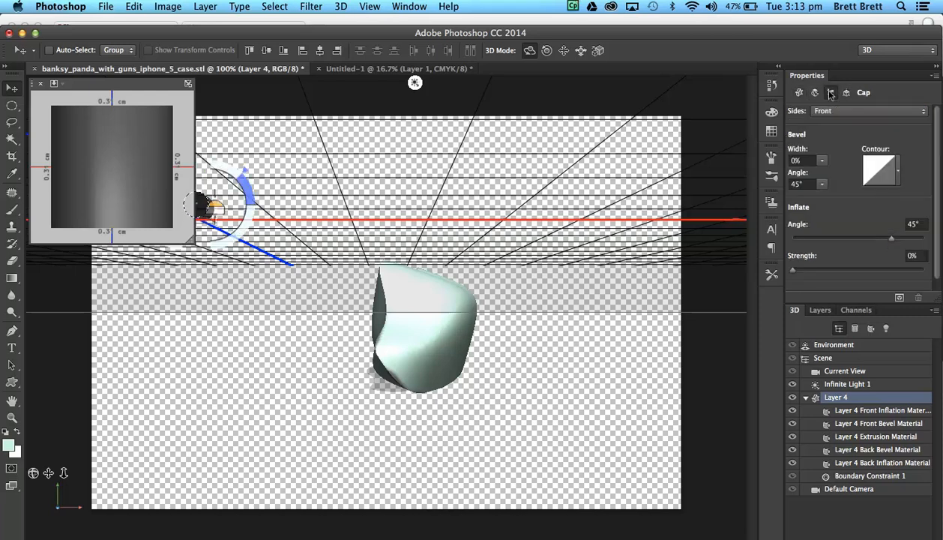
pyautogui.click(897, 177)
pyautogui.click(785, 222)
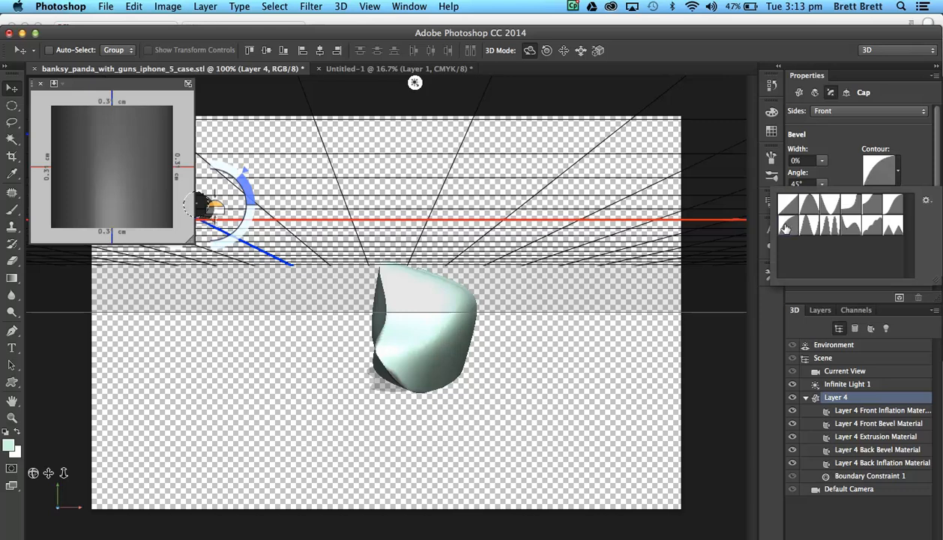
pyautogui.click(830, 168)
pyautogui.click(921, 113)
pyautogui.click(852, 131)
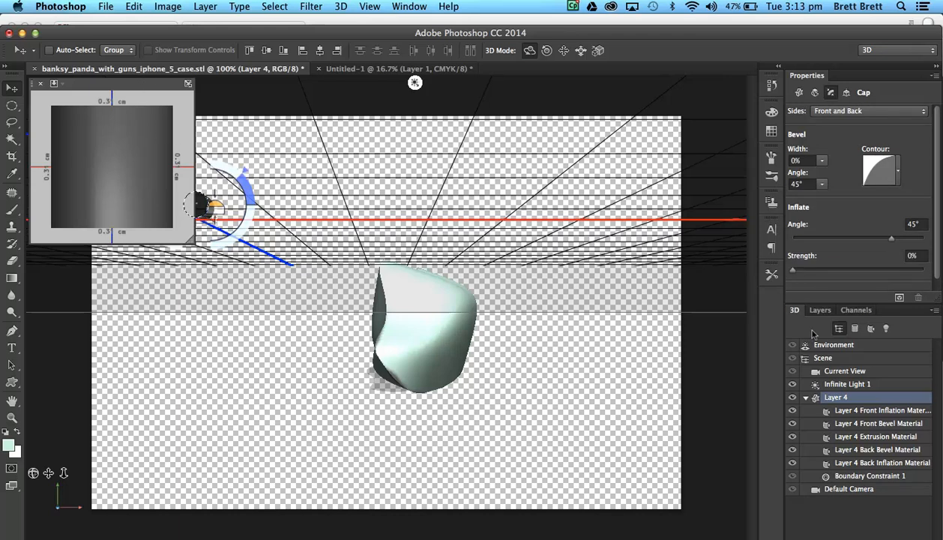
# Inflate the front and back caps to a strength of 17%, checking the profile in an enlarged secondary view.
pyautogui.moveTo(792, 269); pyautogui.dragTo(852, 263)
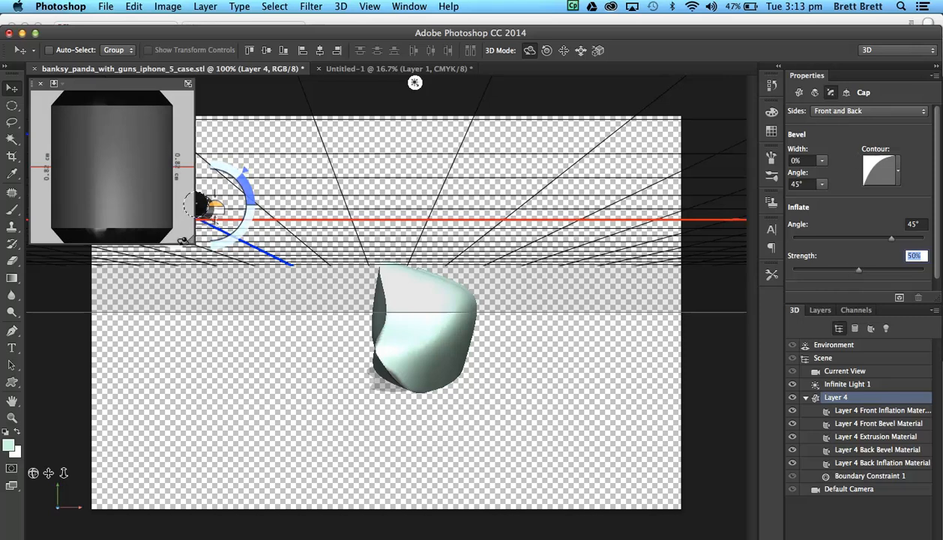
pyautogui.moveTo(184, 237); pyautogui.dragTo(374, 360)
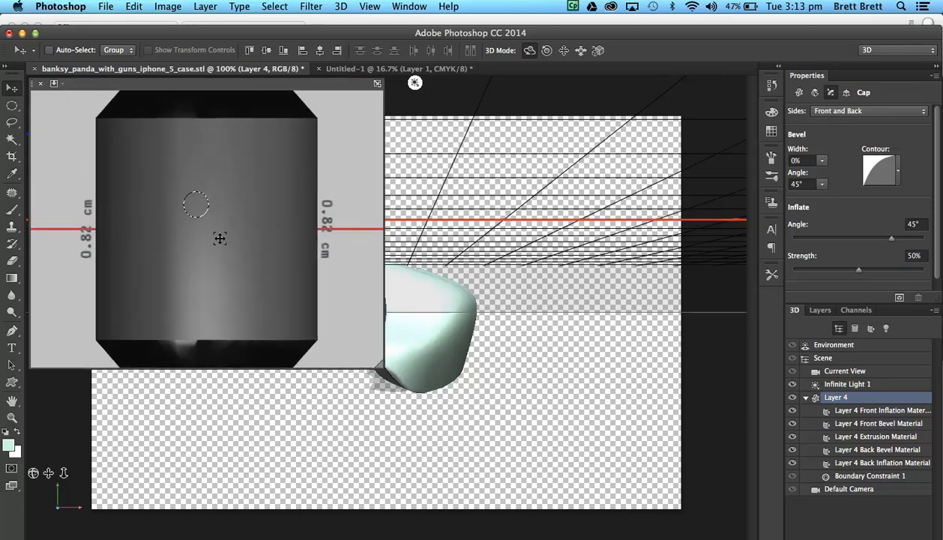
pyautogui.moveTo(236, 254); pyautogui.dragTo(241, 201)
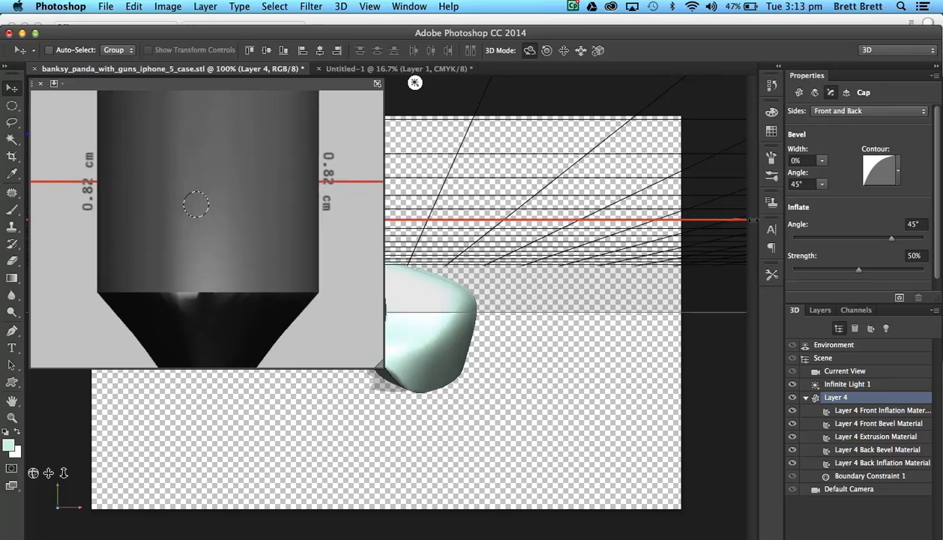
pyautogui.moveTo(213, 292); pyautogui.dragTo(212, 180)
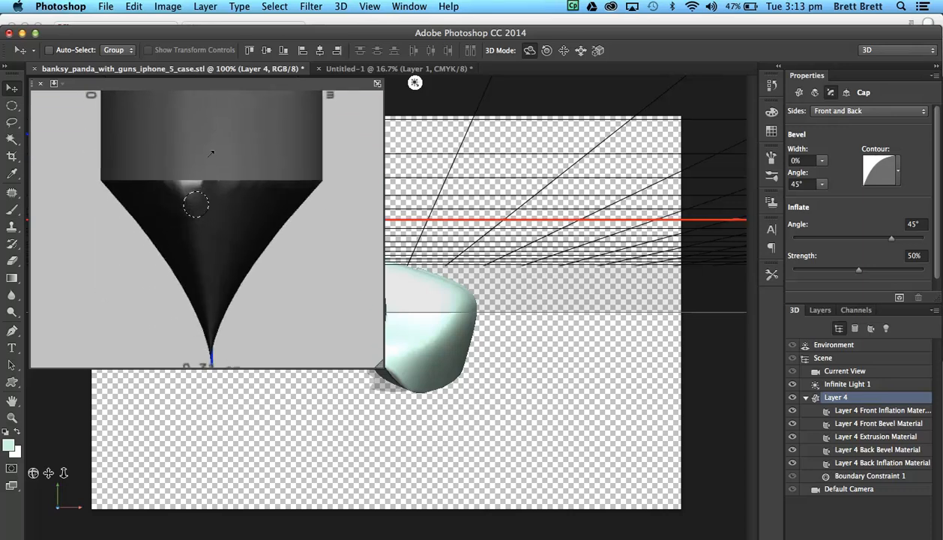
pyautogui.moveTo(859, 270); pyautogui.dragTo(795, 257)
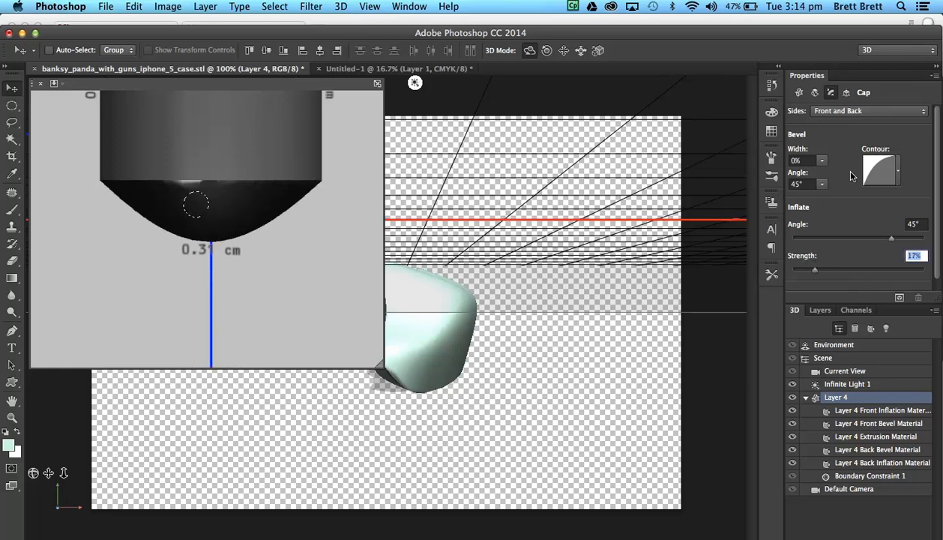
# Set the black mesh's extrusion depth to 0 cm so only the inflated caps remain.
pyautogui.click(797, 92)
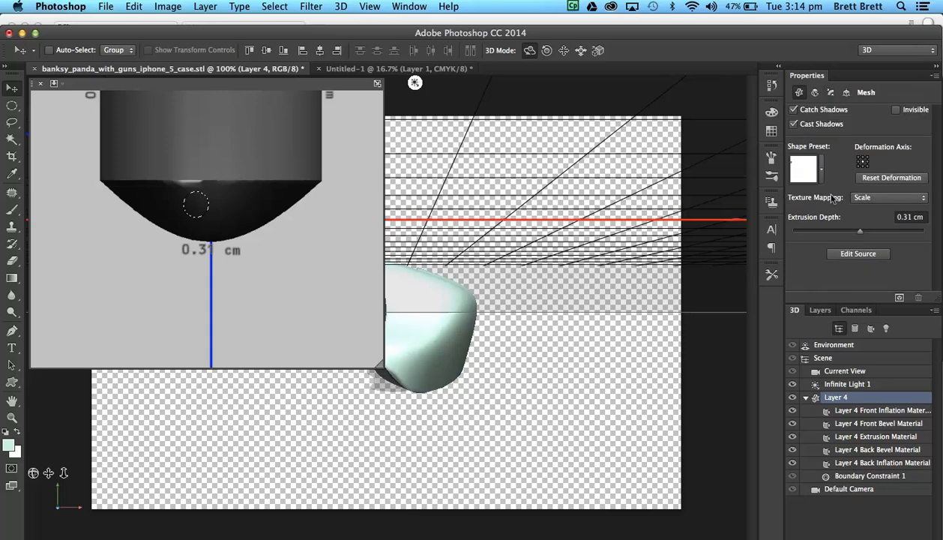
pyautogui.click(907, 215)
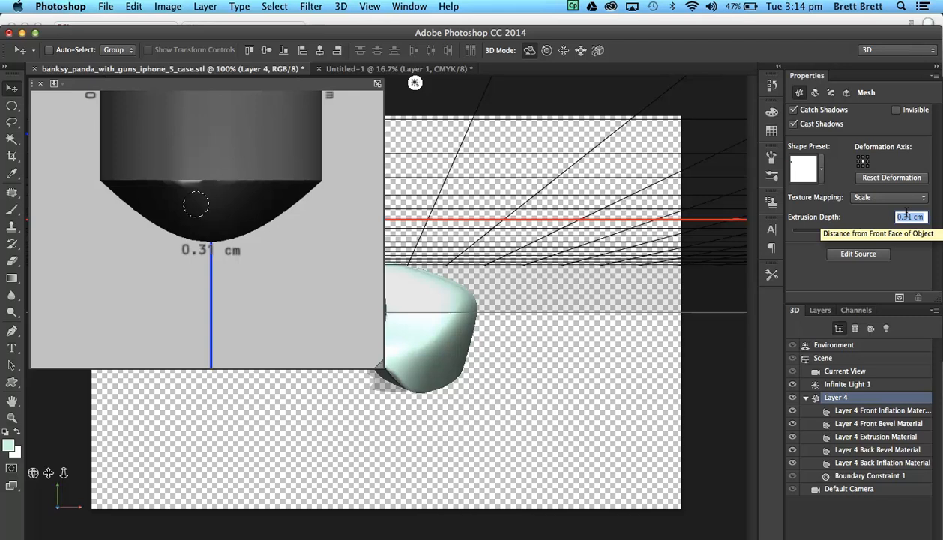
pyautogui.write('0')
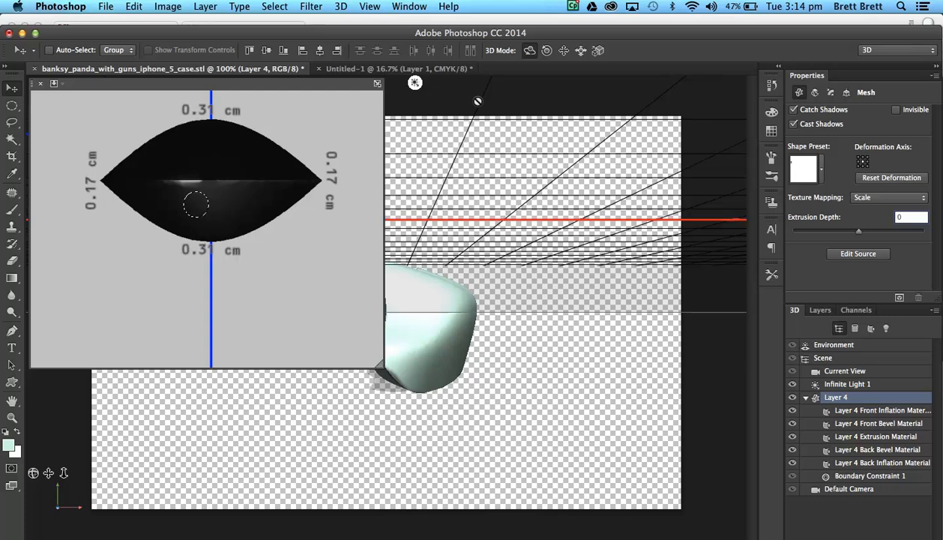
# Shrink the secondary view and move the black ball along the X axis until it sits above the pale green body.
pyautogui.click(376, 361)
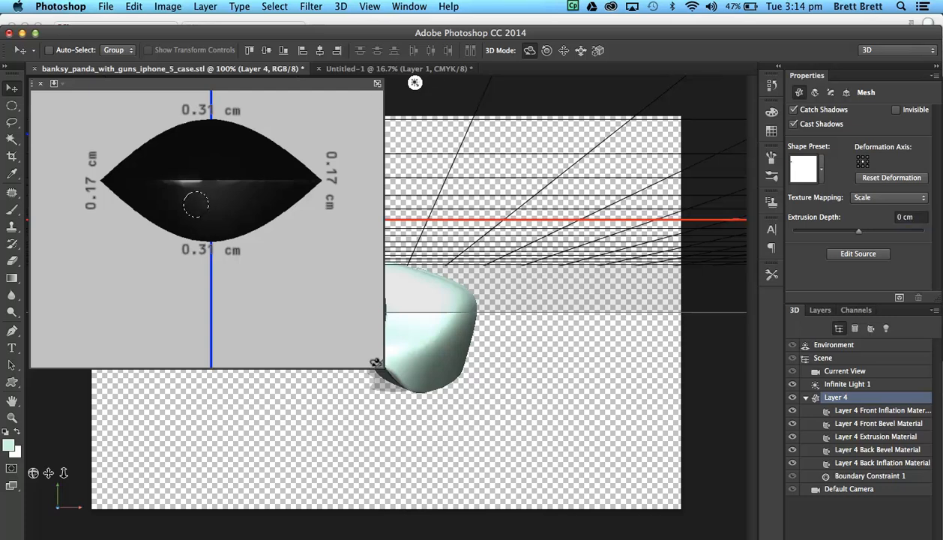
pyautogui.click(376, 361)
pyautogui.moveTo(375, 362); pyautogui.dragTo(227, 181)
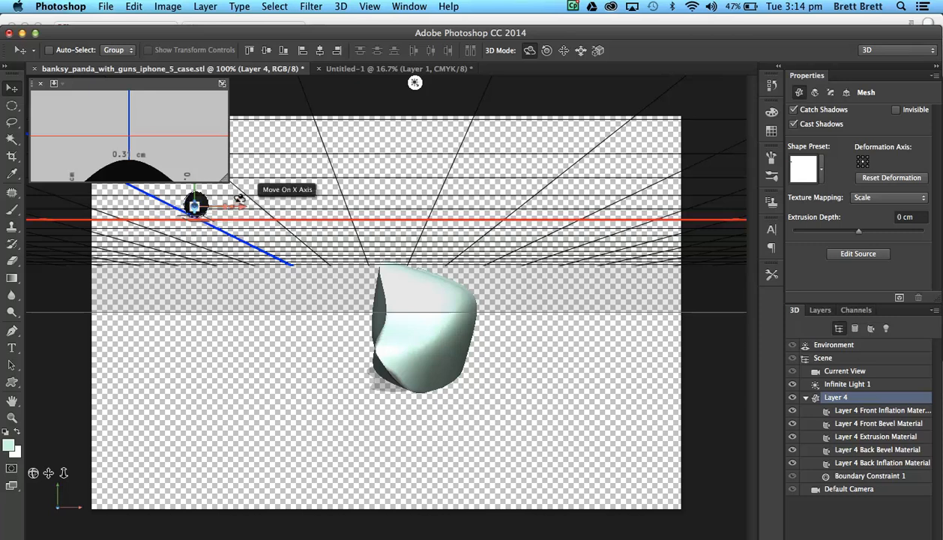
pyautogui.moveTo(234, 204); pyautogui.dragTo(440, 204)
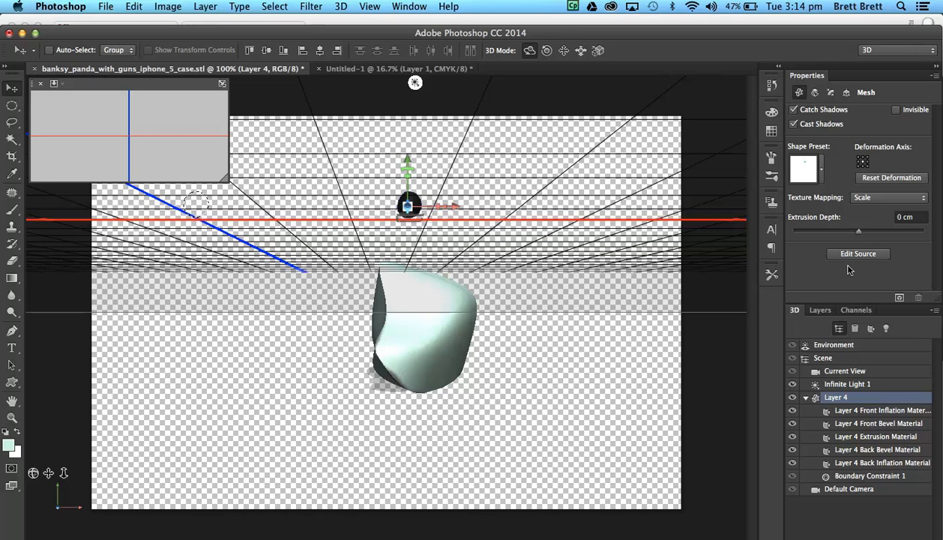
# Show the layer list and clear the leftover circular selection on the canvas.
pyautogui.click(815, 309)
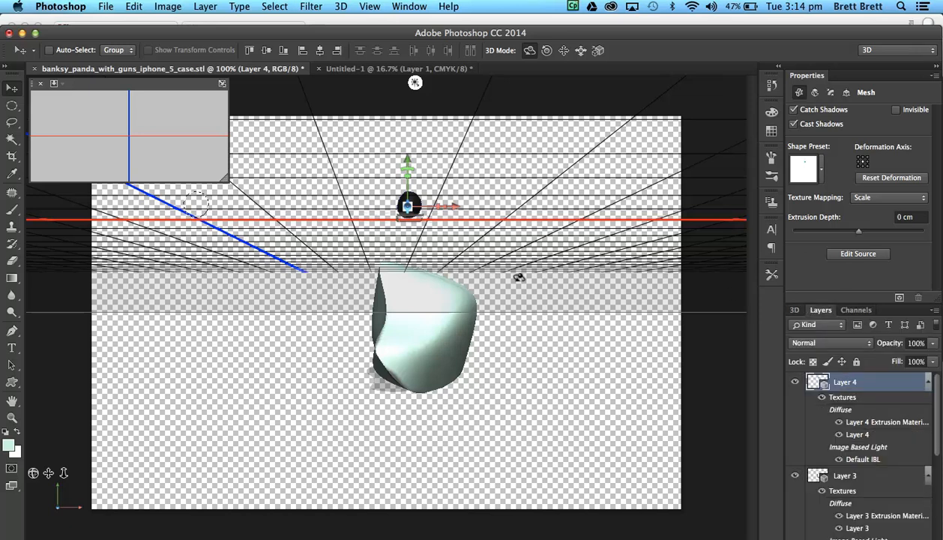
pyautogui.click(11, 120)
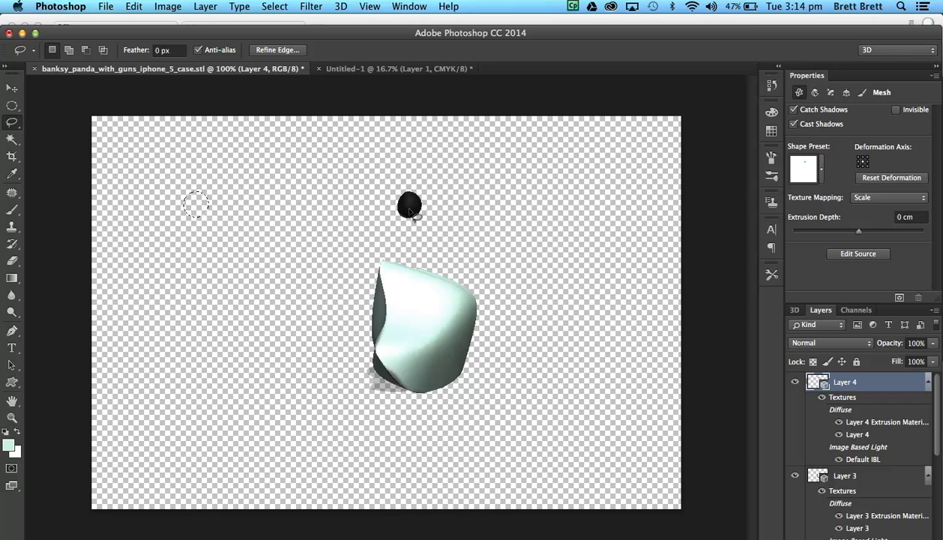
pyautogui.press('super+d')
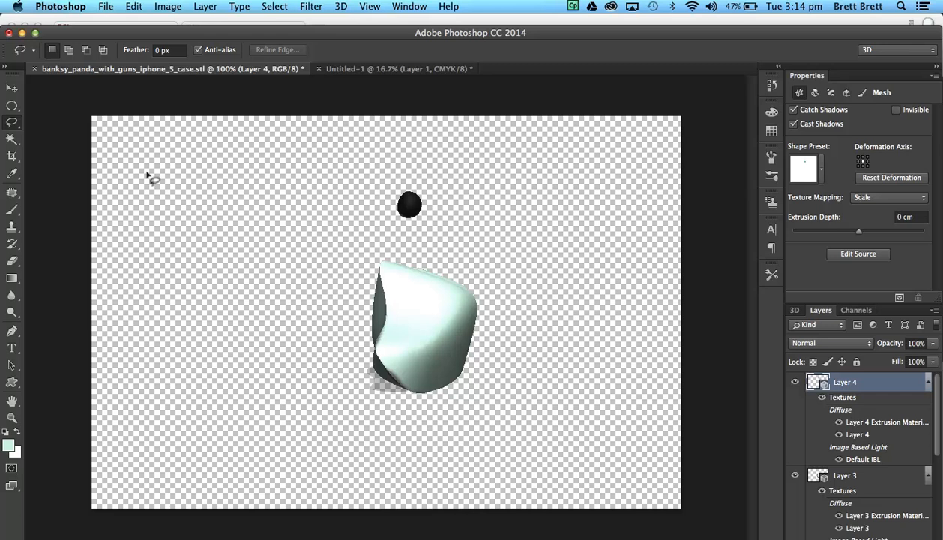
# Move the black ball down along the Y axis onto the upper part of the pale green body.
pyautogui.click(11, 87)
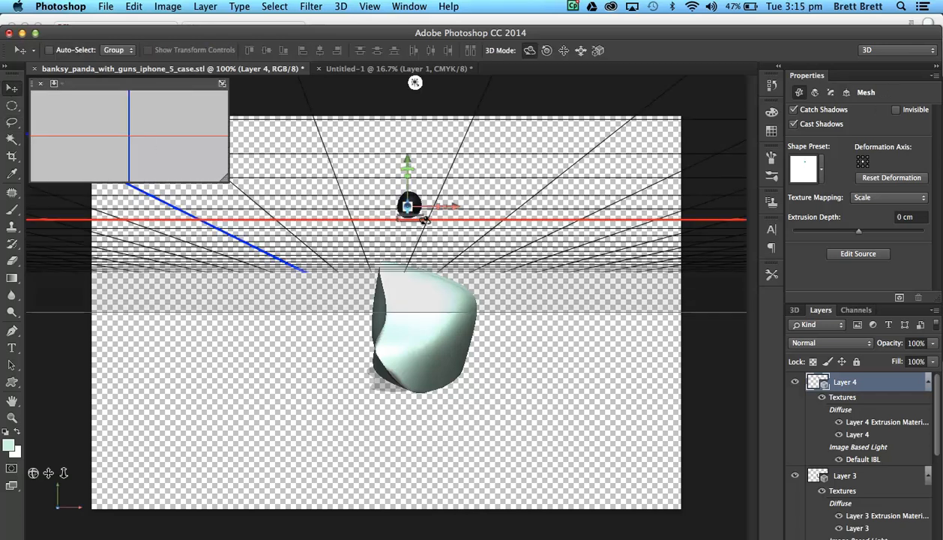
pyautogui.moveTo(399, 147); pyautogui.dragTo(397, 213)
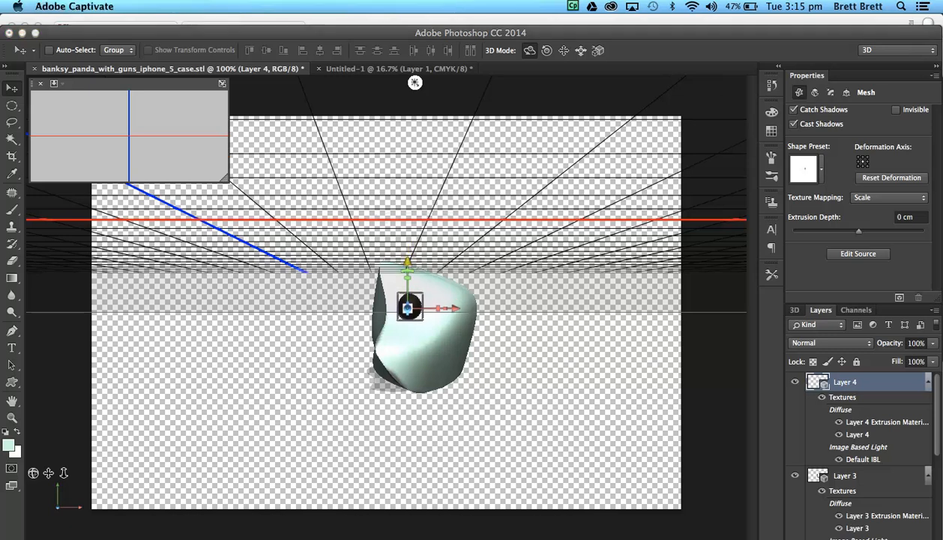
pyautogui.click(12, 124)
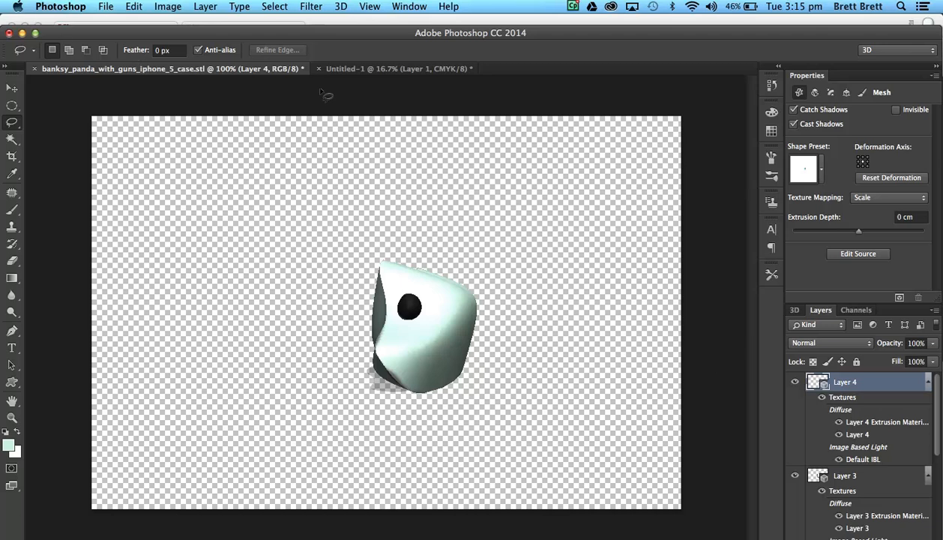
# Merge Layer 4 with the black ball down into Layer 3 with the pale green body.
pyautogui.click(205, 7)
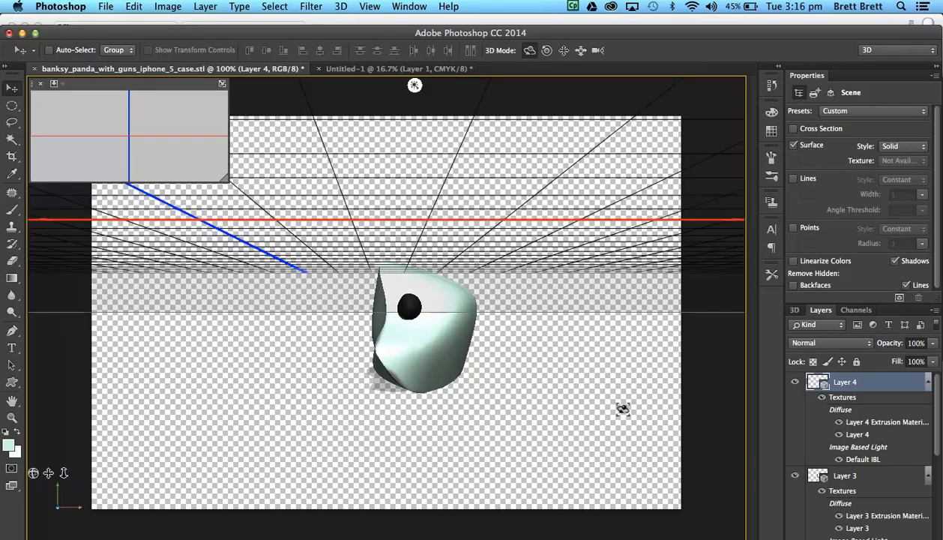
pyautogui.click(11, 139)
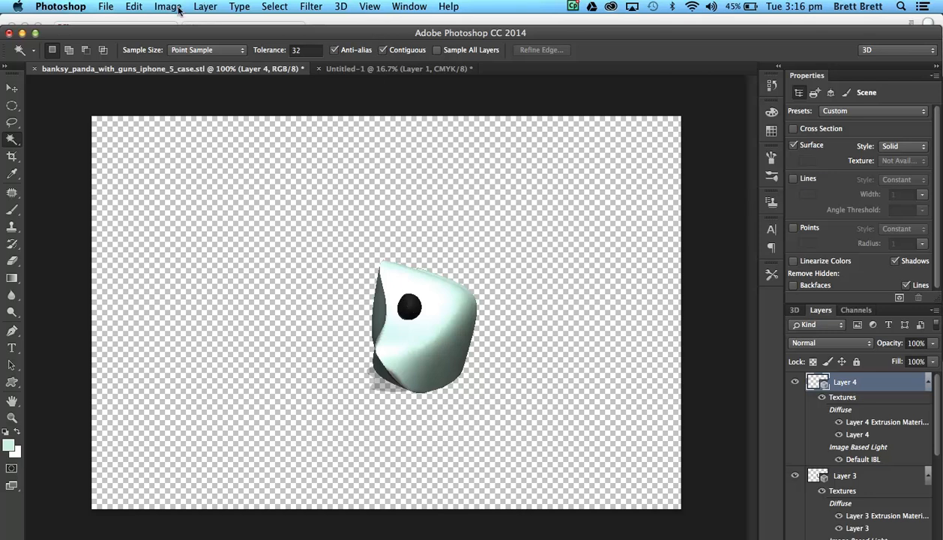
pyautogui.click(201, 8)
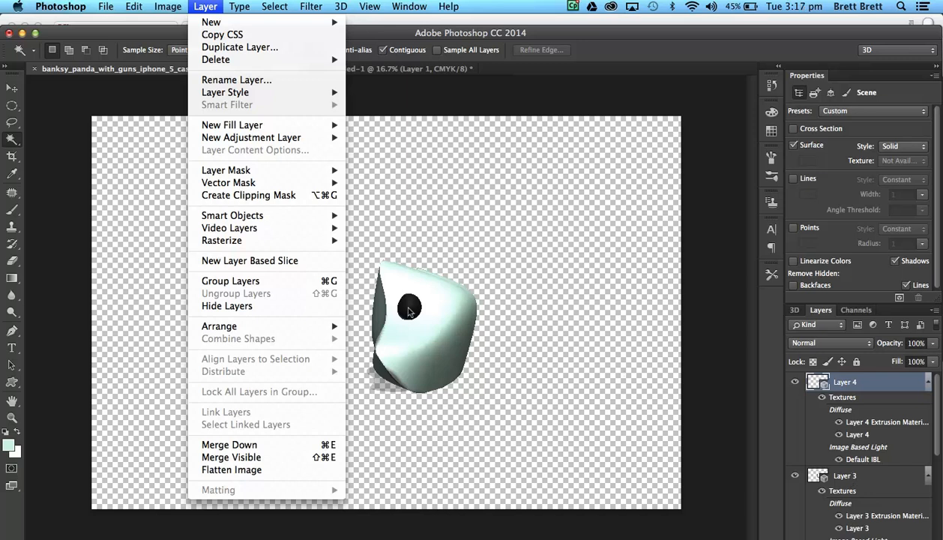
pyautogui.click(236, 445)
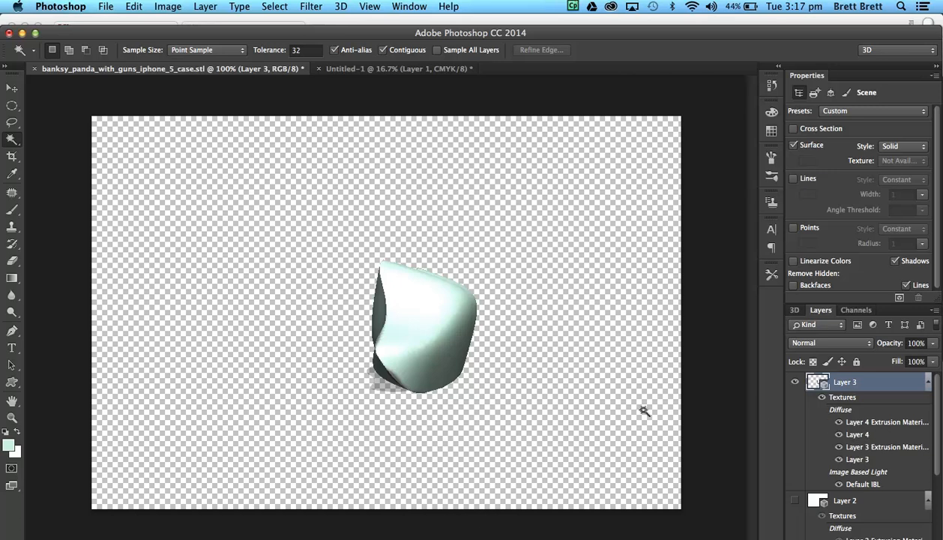
# Select the pale green body in the merged scene and move it down along its Y axis to expose the black ball.
pyautogui.click(12, 88)
pyautogui.click(411, 321)
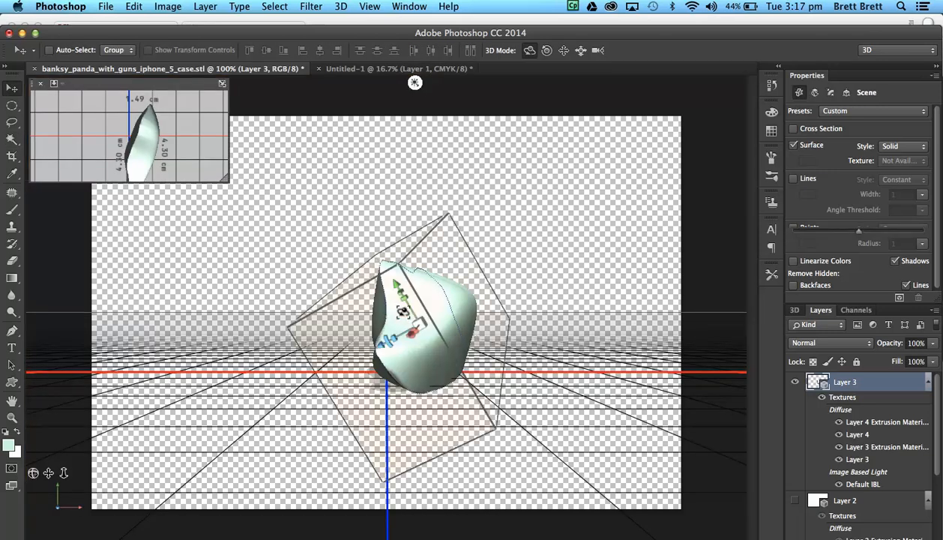
pyautogui.moveTo(388, 276); pyautogui.dragTo(420, 296)
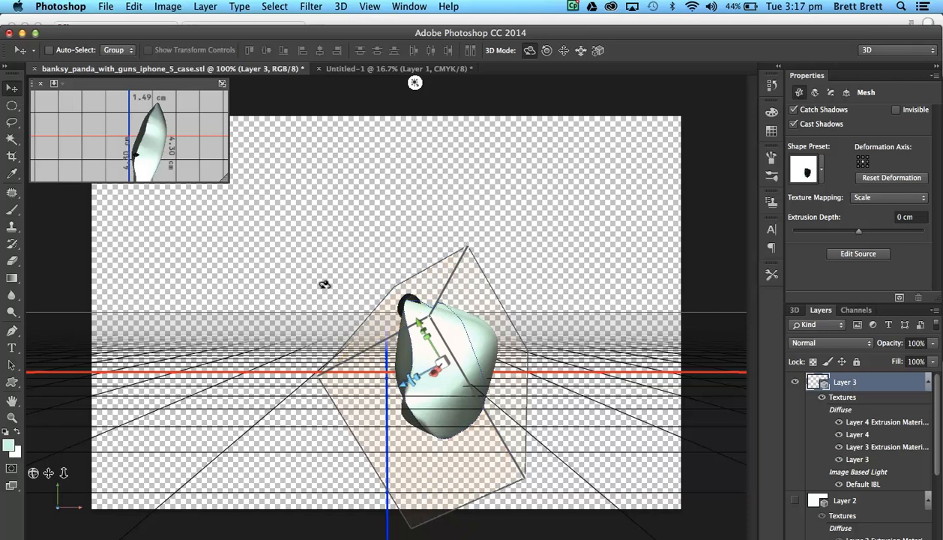
# Move the black ball down about 0.83 cm along the Y axis and left along the X axis to the body's left edge.
pyautogui.click(401, 293)
pyautogui.click(406, 298)
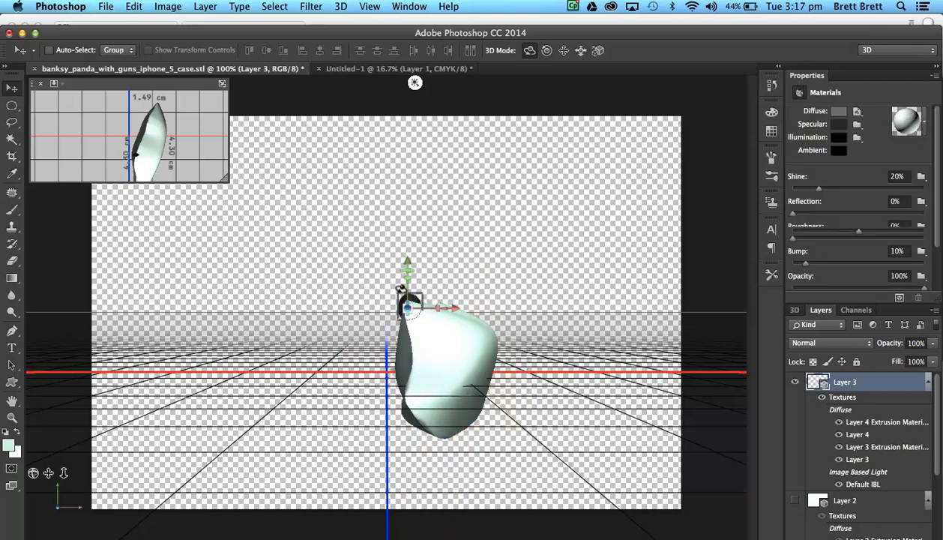
pyautogui.moveTo(407, 306); pyautogui.dragTo(410, 307)
pyautogui.moveTo(401, 252); pyautogui.dragTo(414, 294)
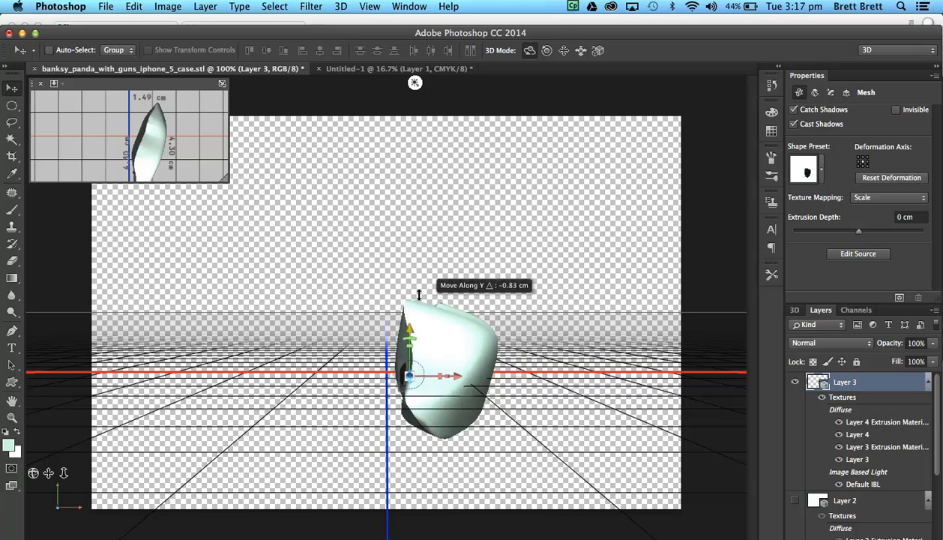
pyautogui.moveTo(453, 378); pyautogui.dragTo(437, 370)
# Add a new layer and fill a small circular selection in the canvas's empty upper-left area with black at 100% opacity.
pyautogui.press('w')
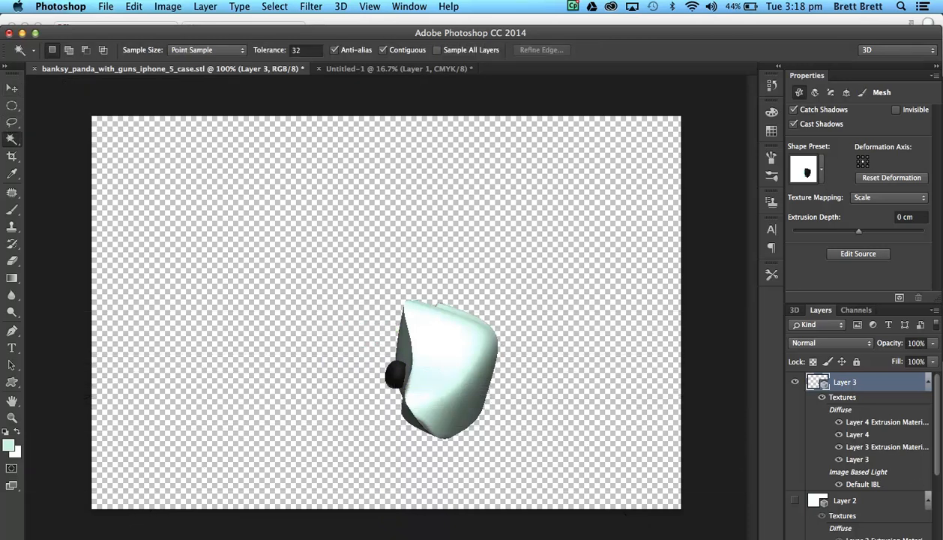
pyautogui.click(901, 538)
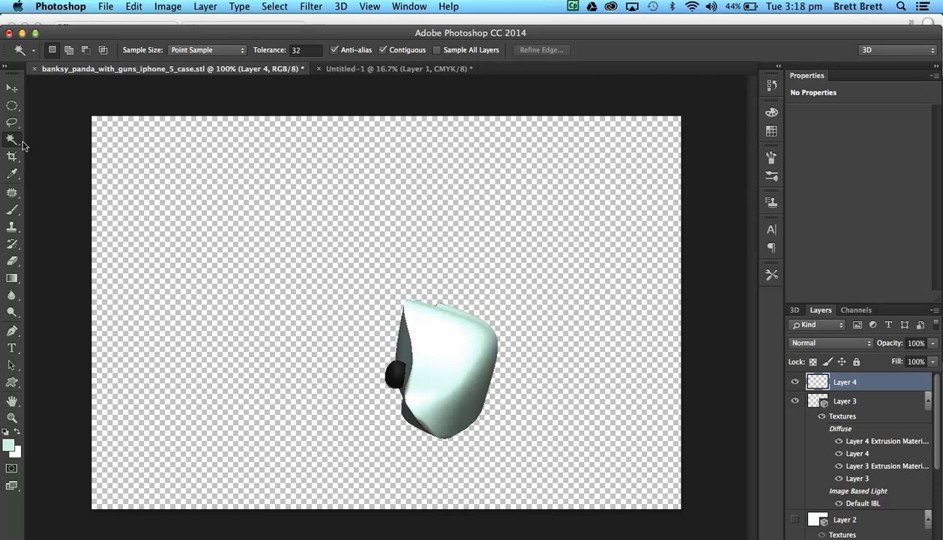
pyautogui.click(12, 106)
pyautogui.moveTo(166, 192); pyautogui.dragTo(193, 217)
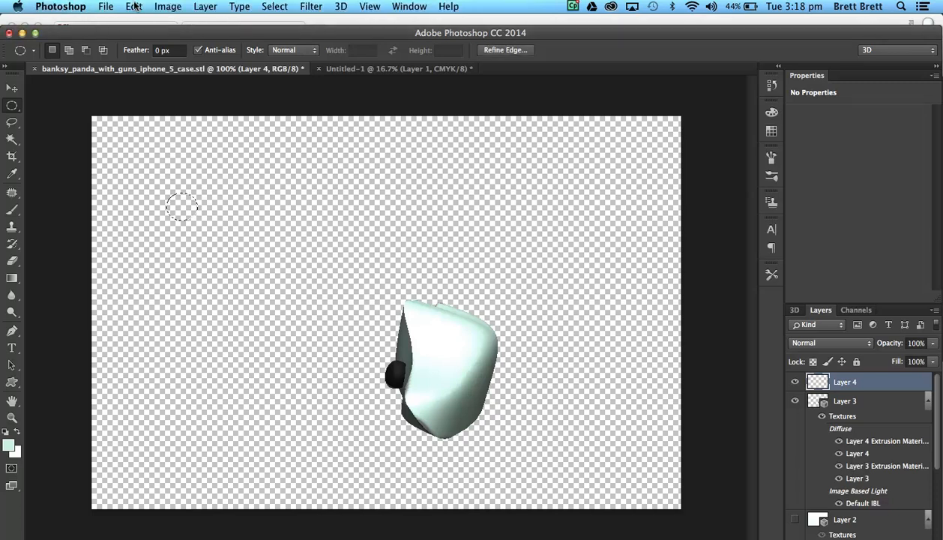
pyautogui.click(133, 6)
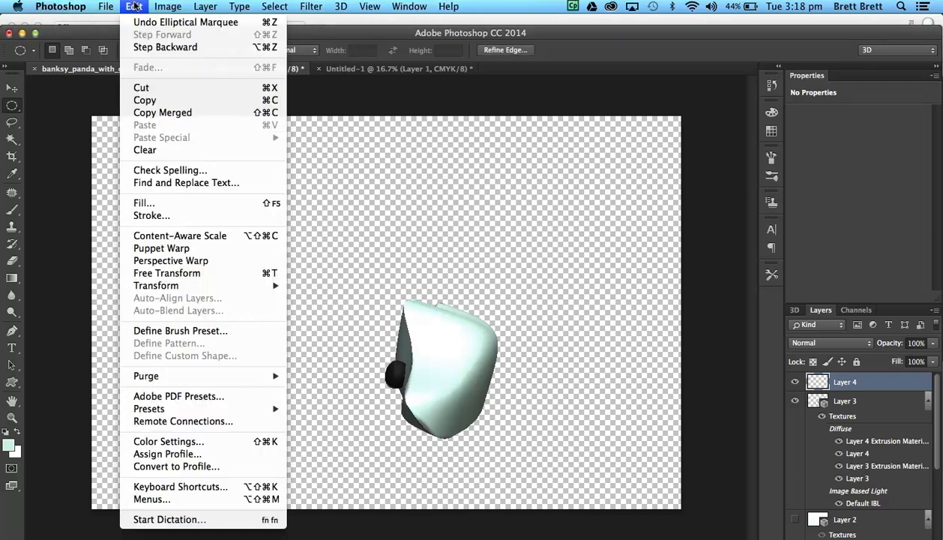
pyautogui.click(146, 199)
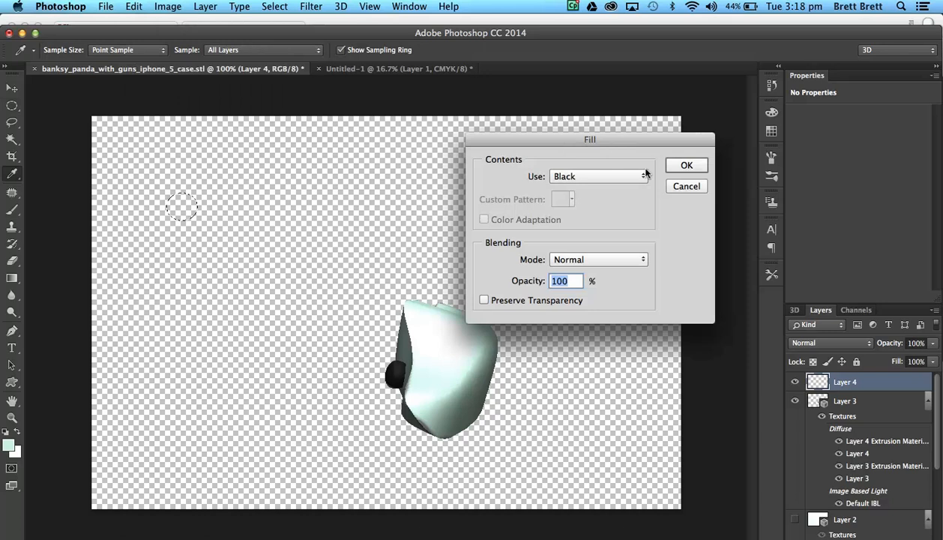
pyautogui.click(677, 165)
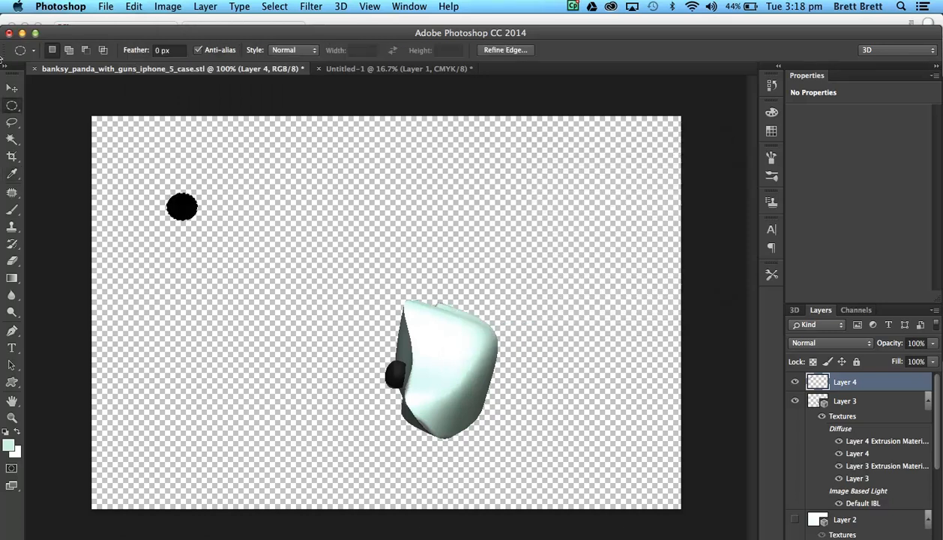
# Create a 3D extrusion from the black circle and give its front cap a rounded bevel contour and 22% inflate strength.
pyautogui.click(793, 311)
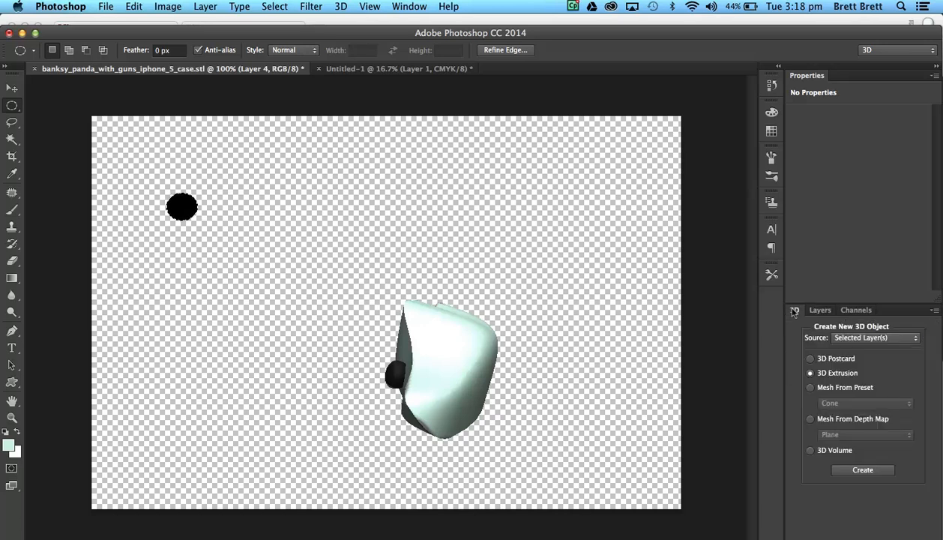
pyautogui.click(862, 469)
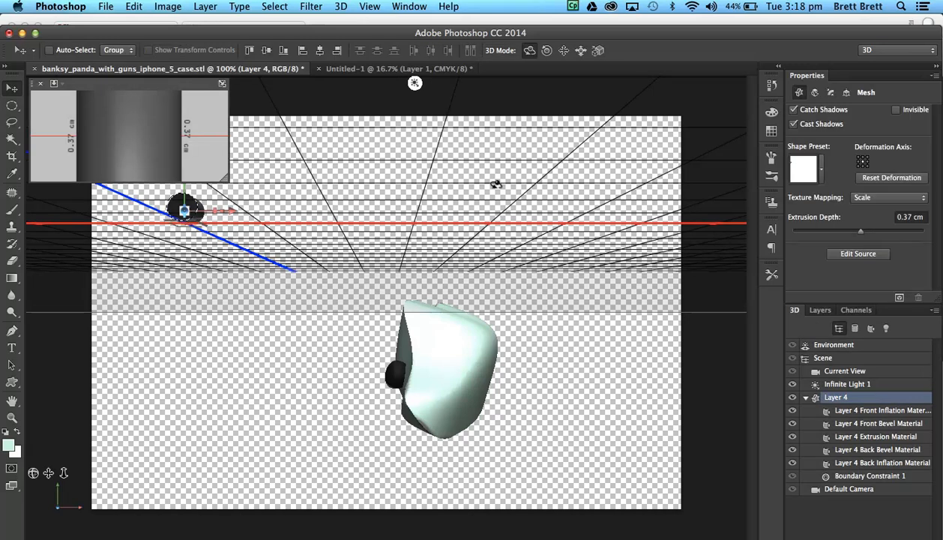
pyautogui.click(829, 93)
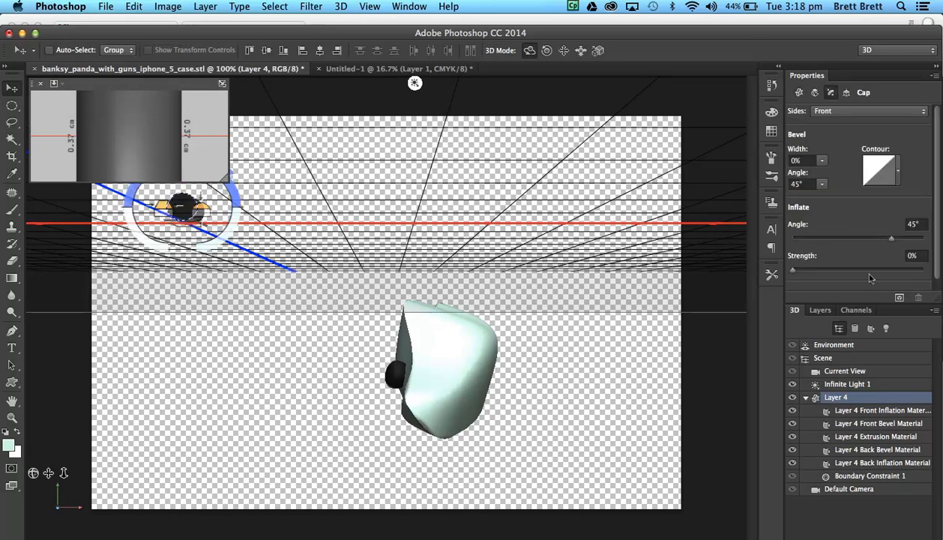
pyautogui.click(896, 169)
pyautogui.click(785, 226)
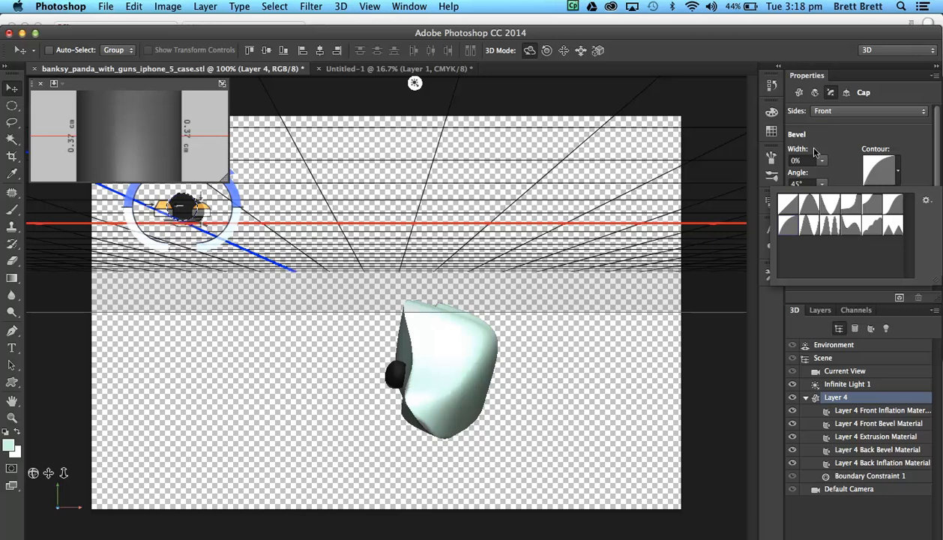
pyautogui.click(842, 169)
pyautogui.moveTo(796, 271); pyautogui.dragTo(813, 261)
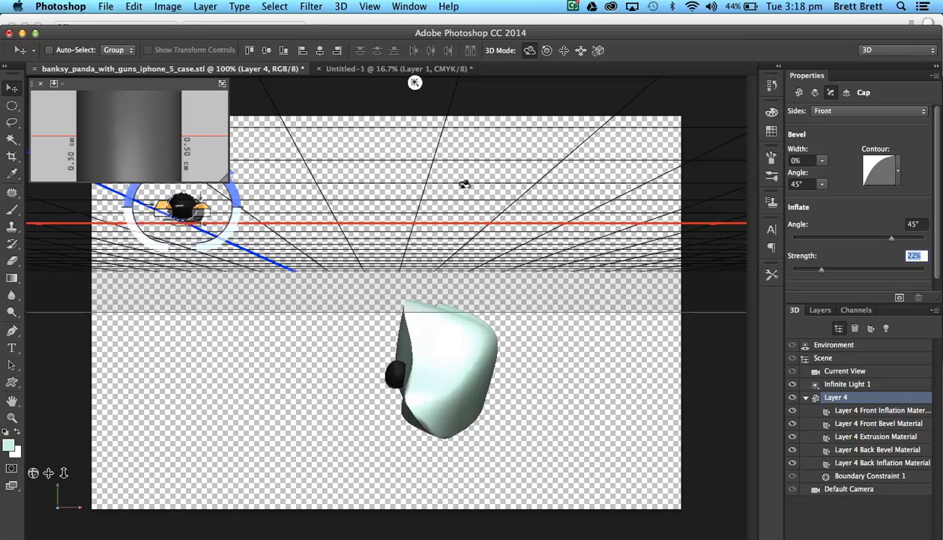
# Enlarge the secondary view to check the new mesh and set its extrusion depth to 0 cm.
pyautogui.moveTo(222, 175); pyautogui.dragTo(355, 261)
pyautogui.moveTo(206, 210); pyautogui.dragTo(203, 132)
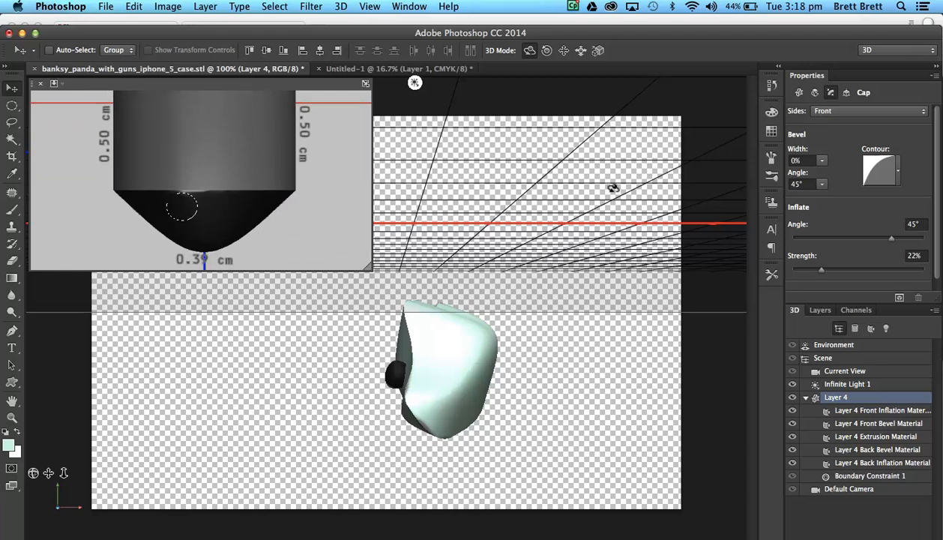
pyautogui.click(798, 92)
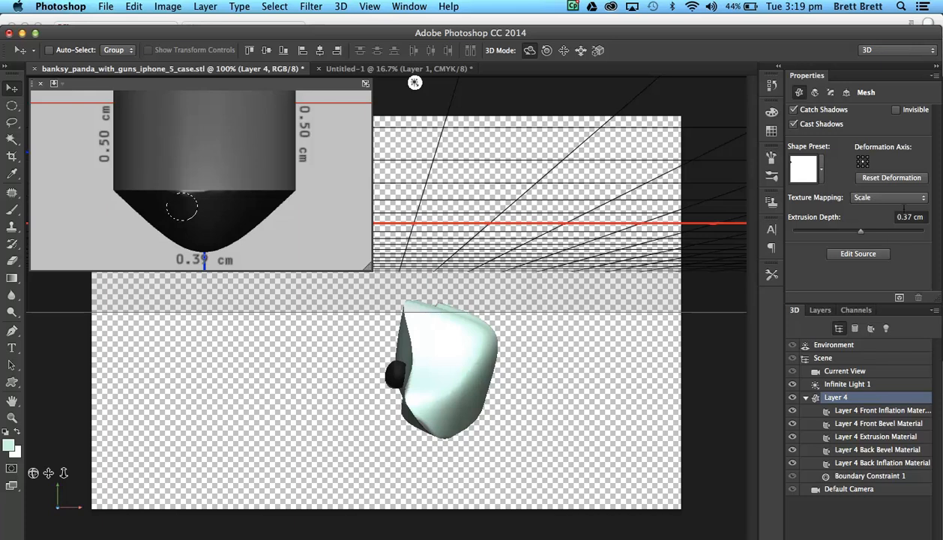
pyautogui.click(904, 212)
pyautogui.write('0')
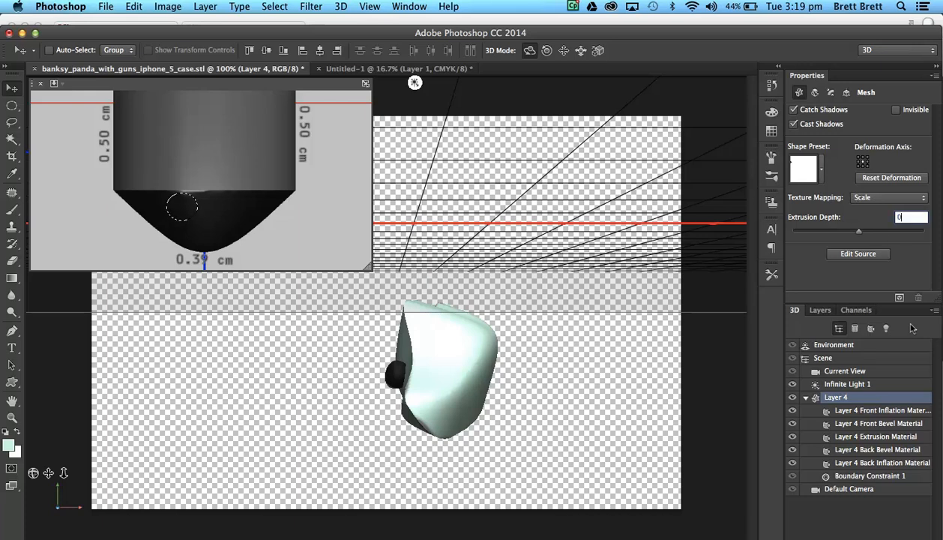
pyautogui.press('Return')
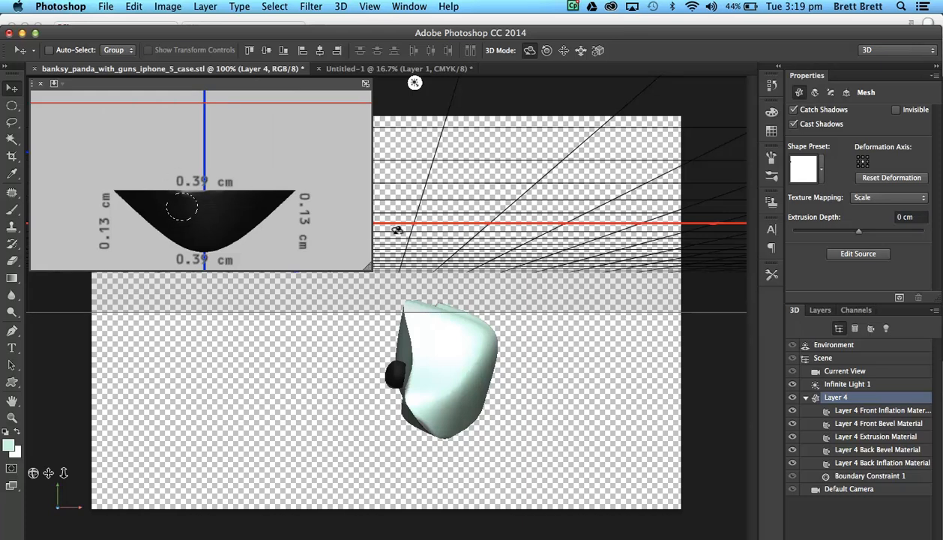
# Apply the cap settings to Front and Back with the inflate strength at 22%, forming a second black ball.
pyautogui.click(829, 92)
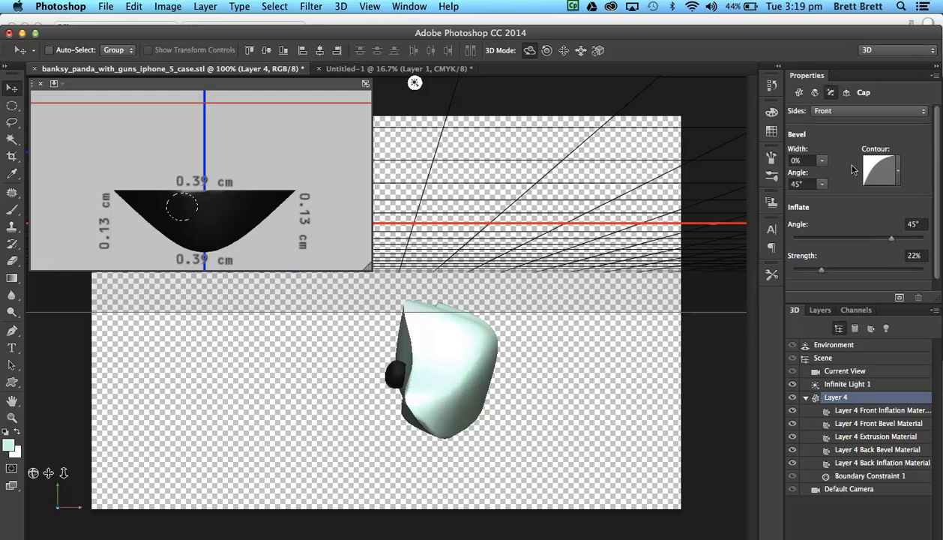
pyautogui.click(919, 110)
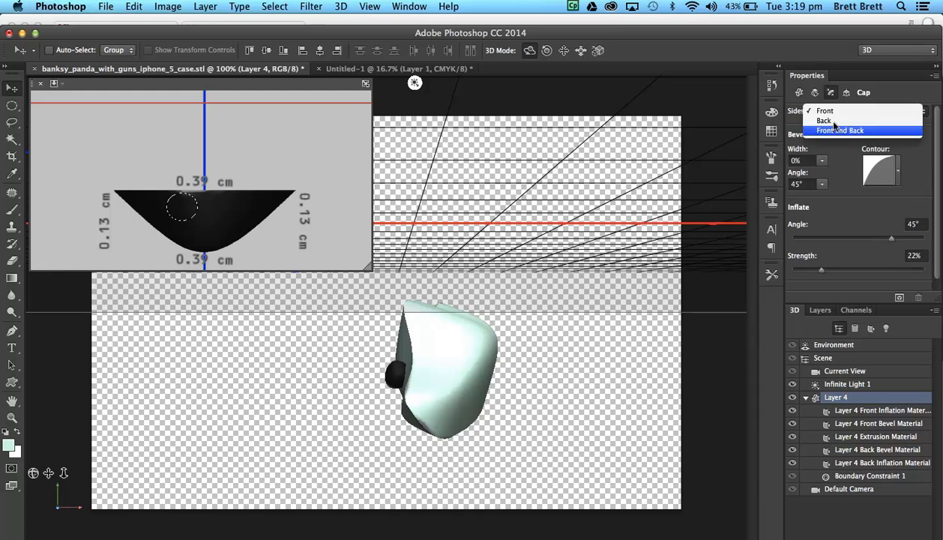
pyautogui.click(834, 127)
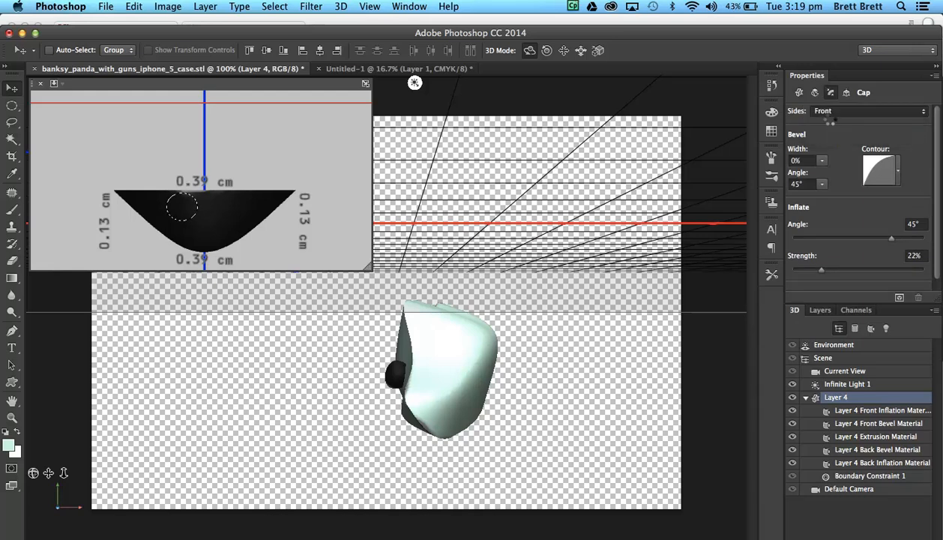
pyautogui.click(820, 269)
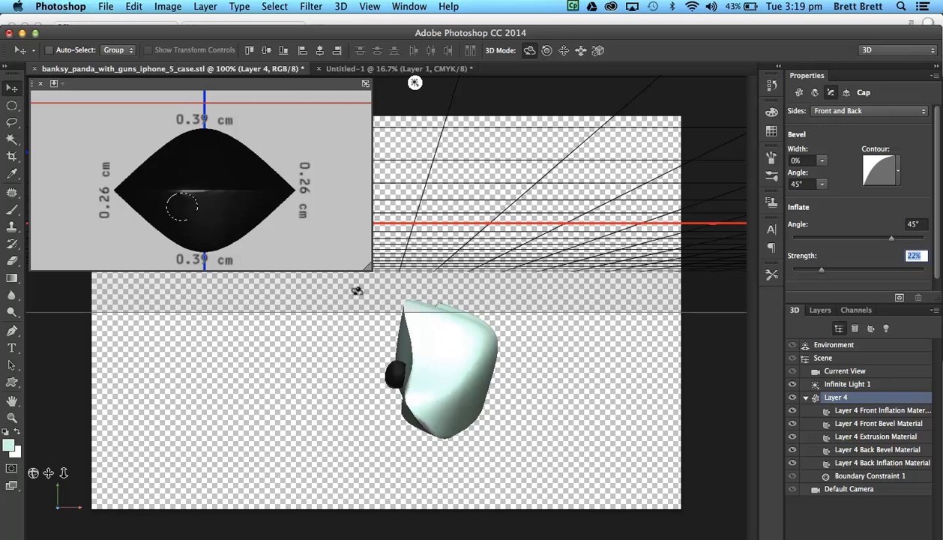
# Shrink the secondary view and move the second black ball along the X and Y axes onto the pale green body's upper face.
pyautogui.click(363, 260)
pyautogui.moveTo(363, 260); pyautogui.dragTo(208, 123)
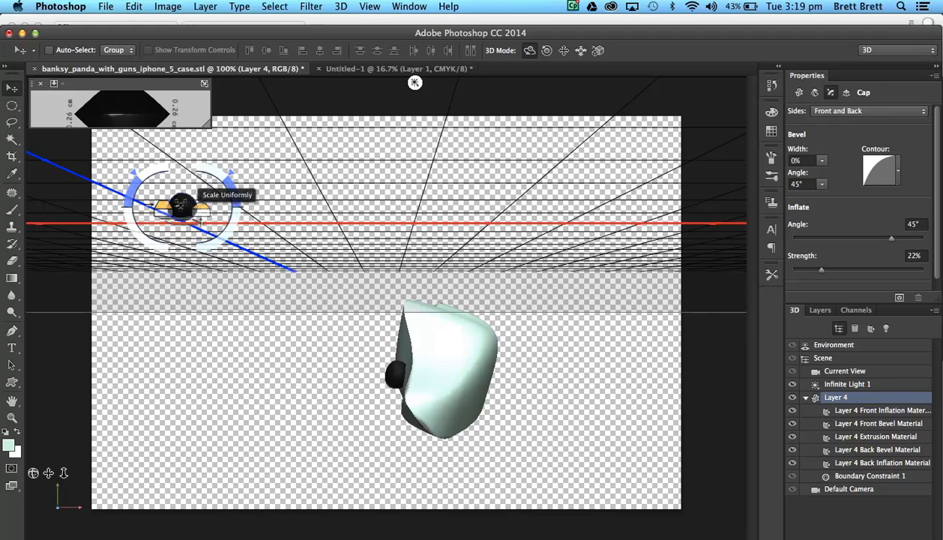
pyautogui.click(181, 205)
pyautogui.click(181, 206)
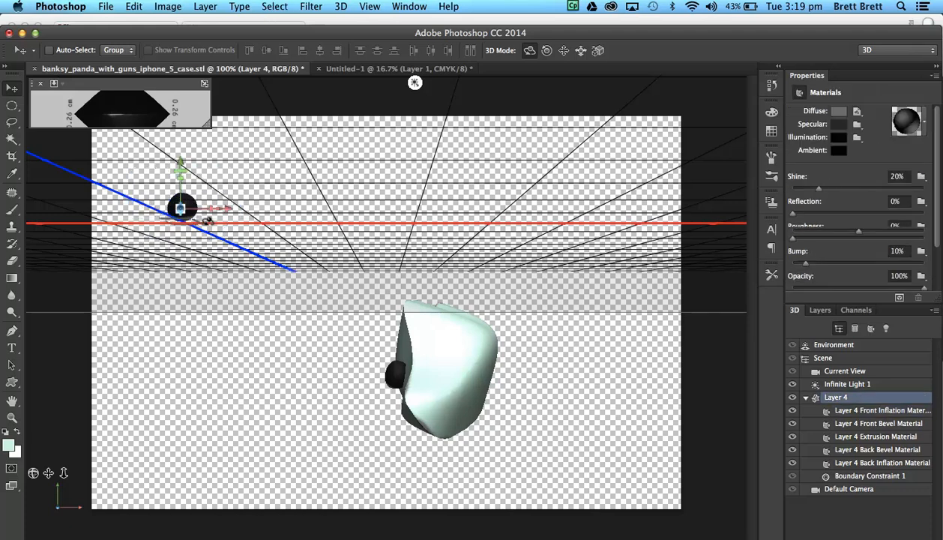
pyautogui.moveTo(226, 208); pyautogui.dragTo(448, 258)
pyautogui.moveTo(416, 161); pyautogui.dragTo(421, 245)
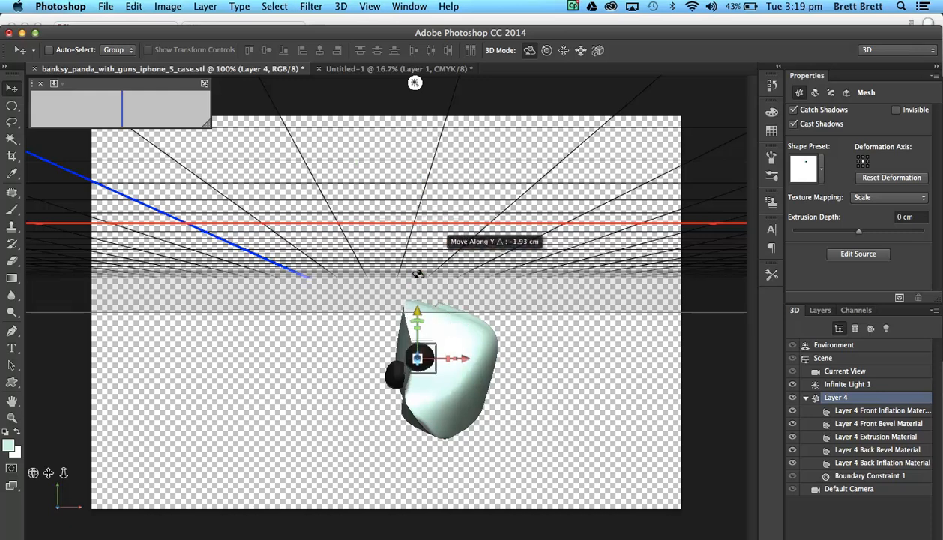
pyautogui.moveTo(458, 353); pyautogui.dragTo(469, 353)
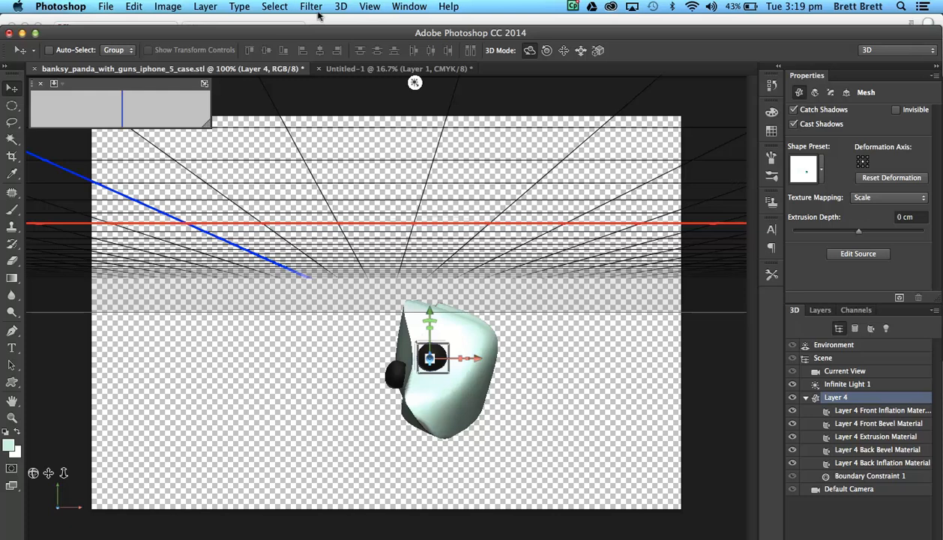
# Merge the second ball's layer down into Layer 3 and move the pale green body down along its Y axis to expose the ball.
pyautogui.click(203, 7)
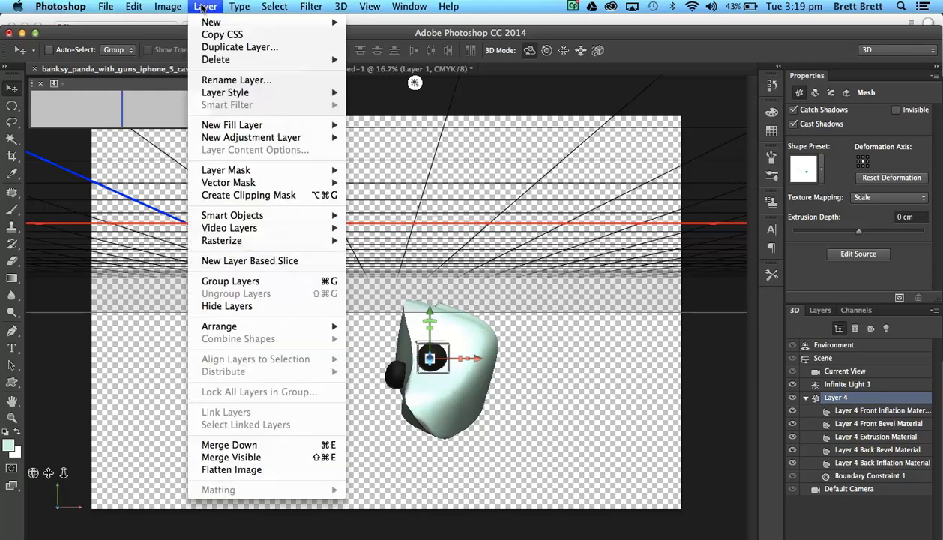
pyautogui.click(237, 444)
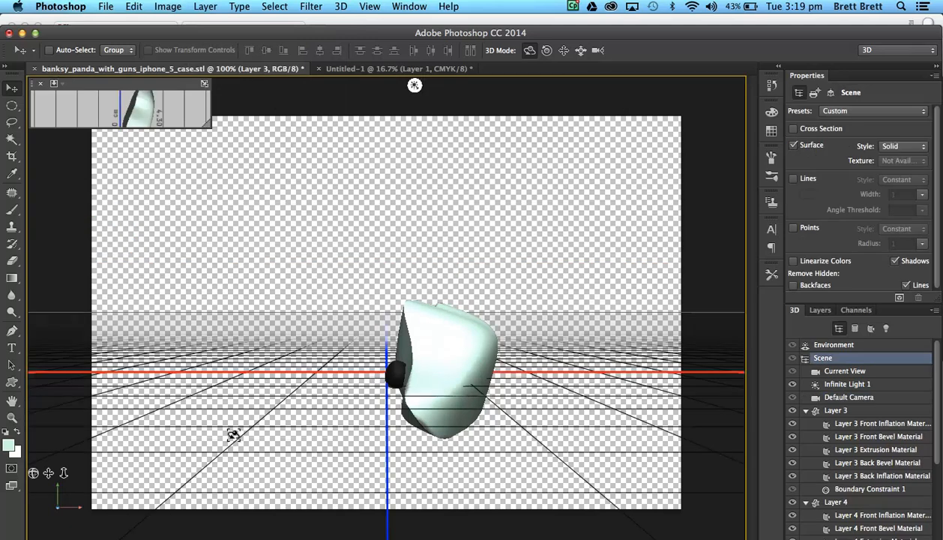
pyautogui.click(445, 356)
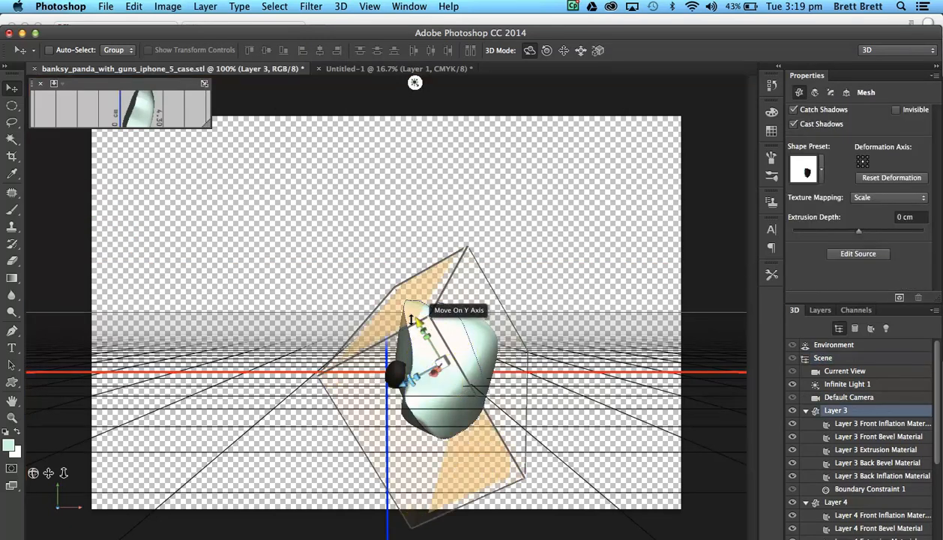
pyautogui.moveTo(411, 319); pyautogui.dragTo(439, 345)
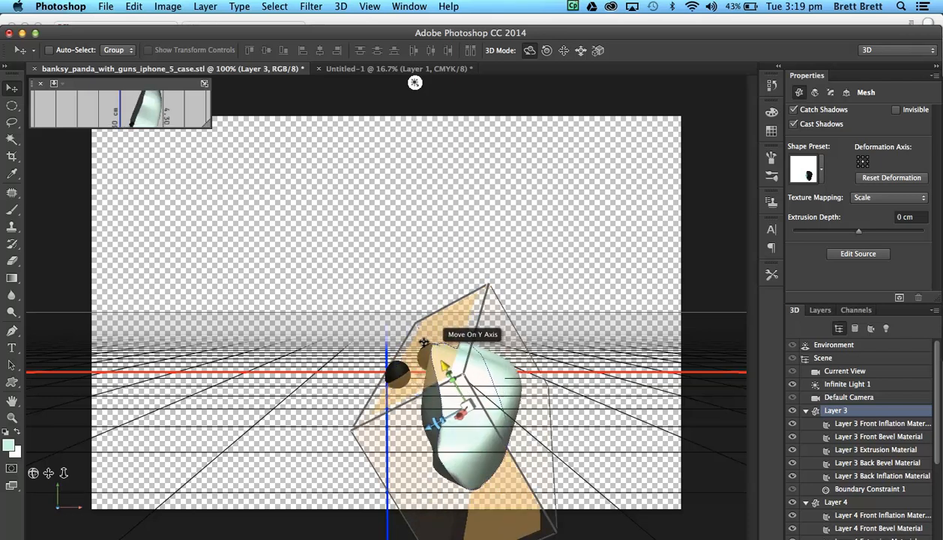
# Select the partly buried second ball and move it forward along the Z axis and right along the X axis.
pyautogui.click(427, 359)
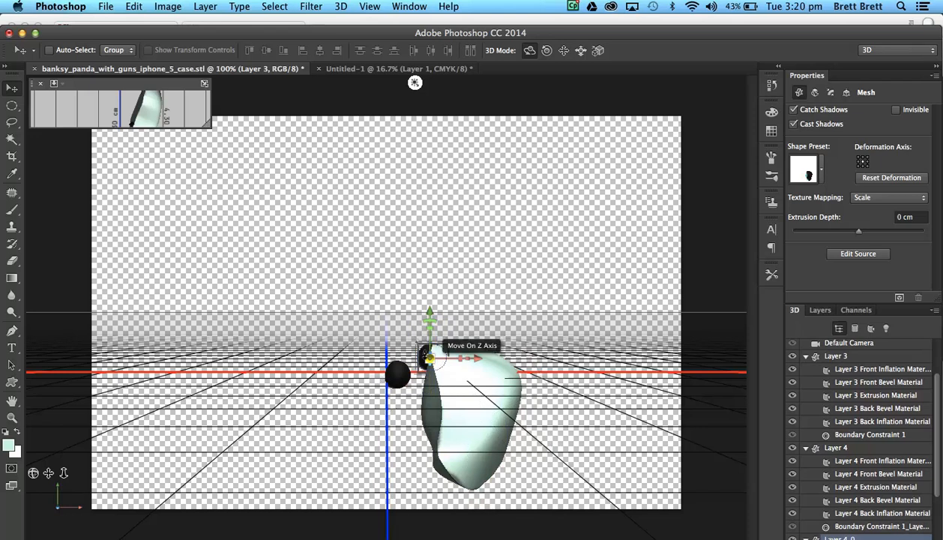
pyautogui.moveTo(428, 357); pyautogui.dragTo(449, 432)
pyautogui.moveTo(488, 364); pyautogui.dragTo(510, 359)
# Move the pale green body back up and left against the first ball, and move the second ball left along X onto its face.
pyautogui.click(452, 414)
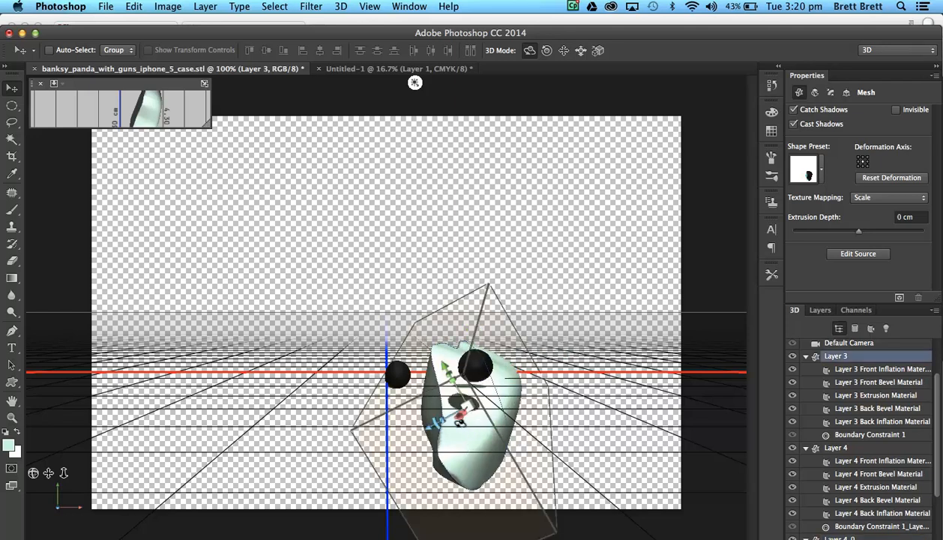
pyautogui.moveTo(437, 357); pyautogui.dragTo(392, 358)
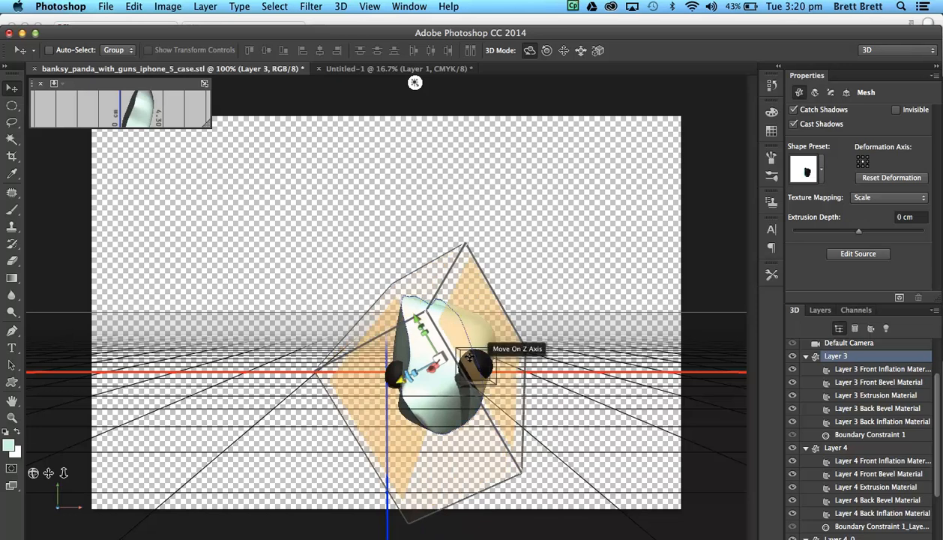
pyautogui.moveTo(519, 366); pyautogui.dragTo(428, 359)
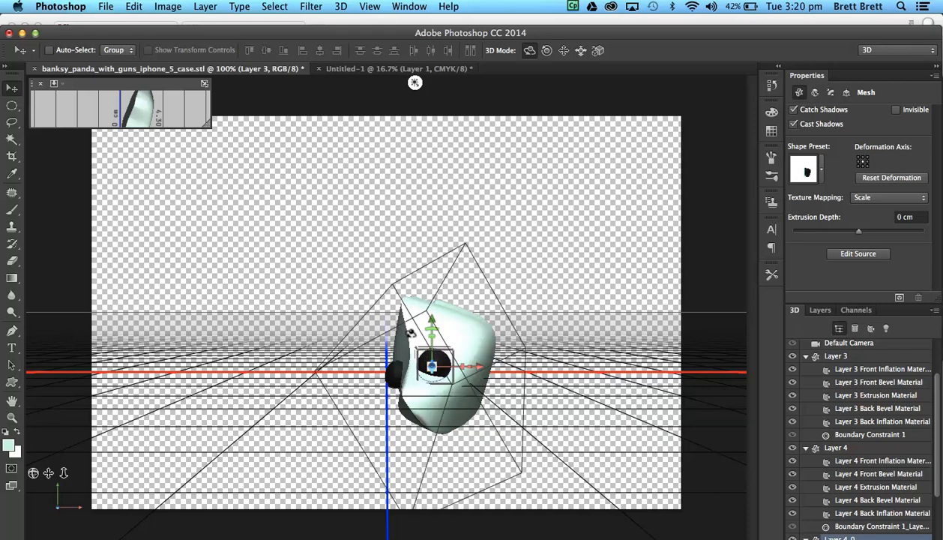
# Select the pale green body and both black balls together and rotate them about the X axis.
pyautogui.click(411, 333)
pyautogui.keyDown('shift'); pyautogui.click(385, 372); pyautogui.keyUp('shift')
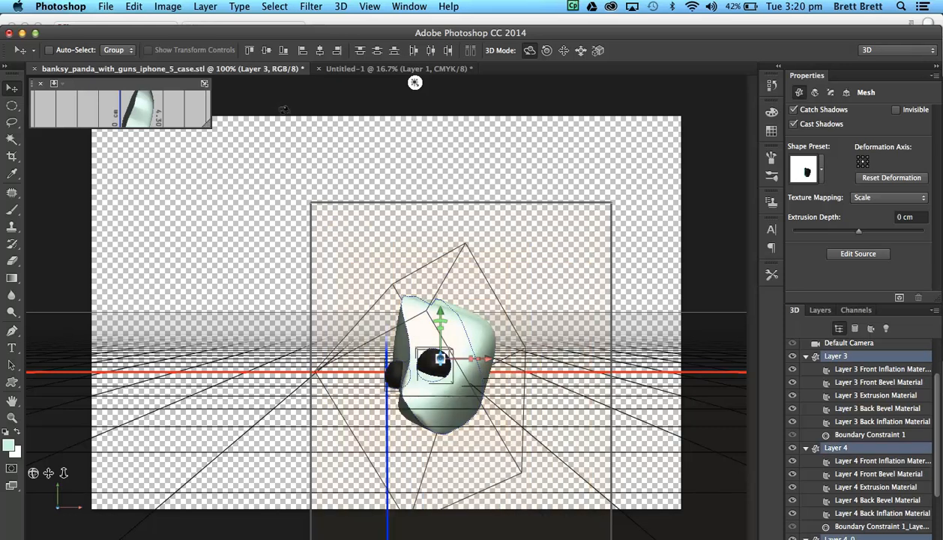
pyautogui.moveTo(328, 108); pyautogui.dragTo(294, 194)
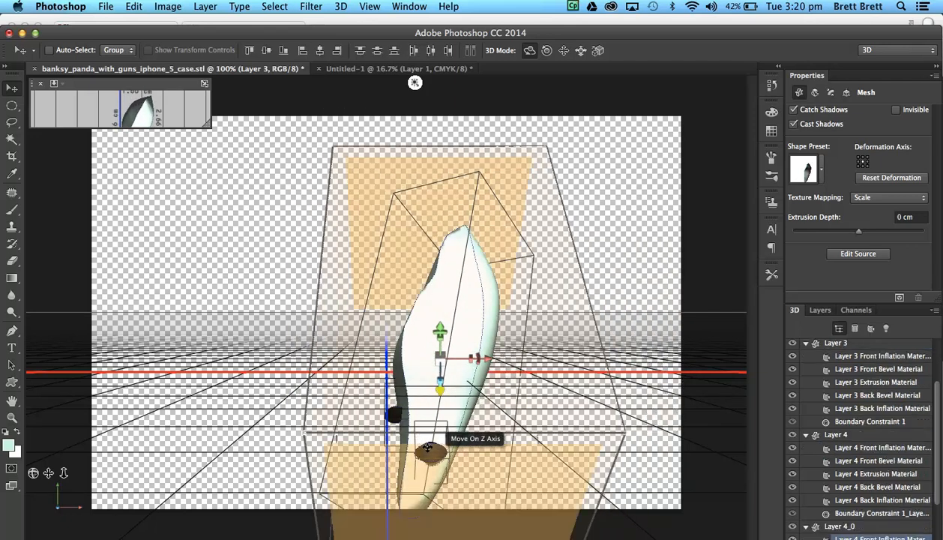
# Select the second black ball and move it along its Z and Y axes until it sits level with the first ball.
pyautogui.click(420, 438)
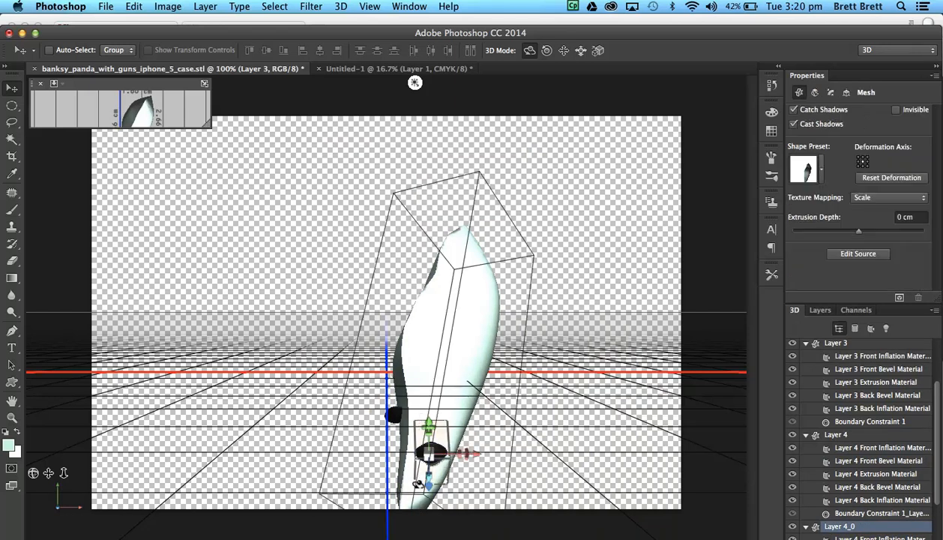
pyautogui.moveTo(424, 476); pyautogui.dragTo(423, 455)
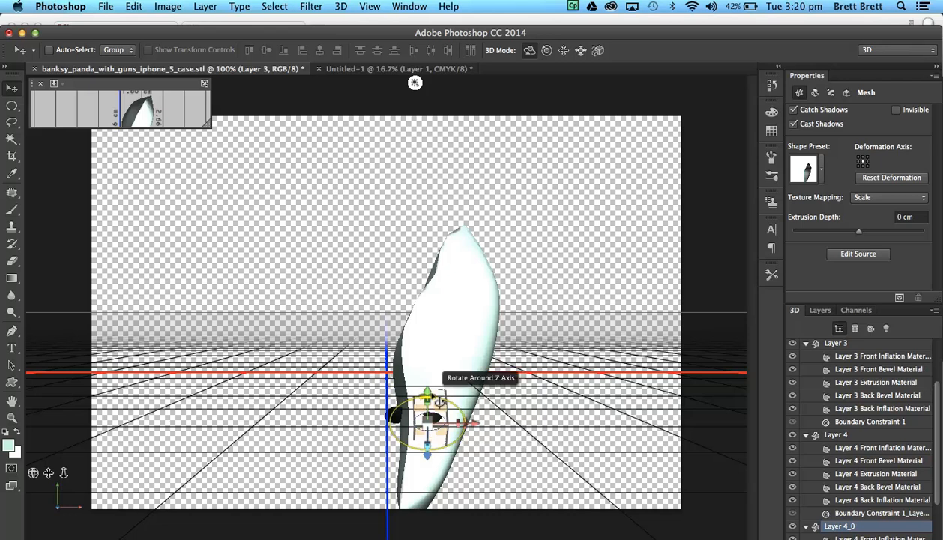
pyautogui.moveTo(420, 384); pyautogui.dragTo(418, 374)
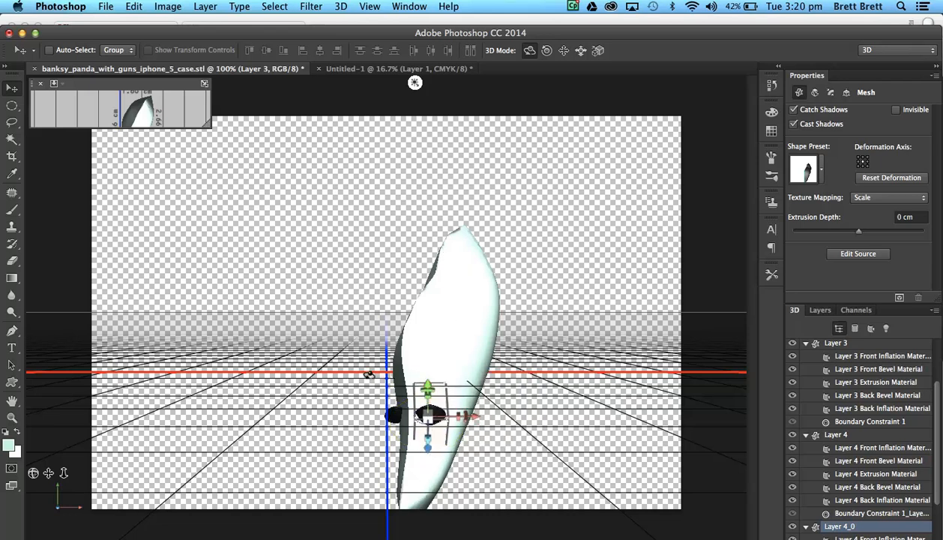
# Select the pale green body and both black balls together and rotate them until the body is seen end-on.
pyautogui.press('super+a')
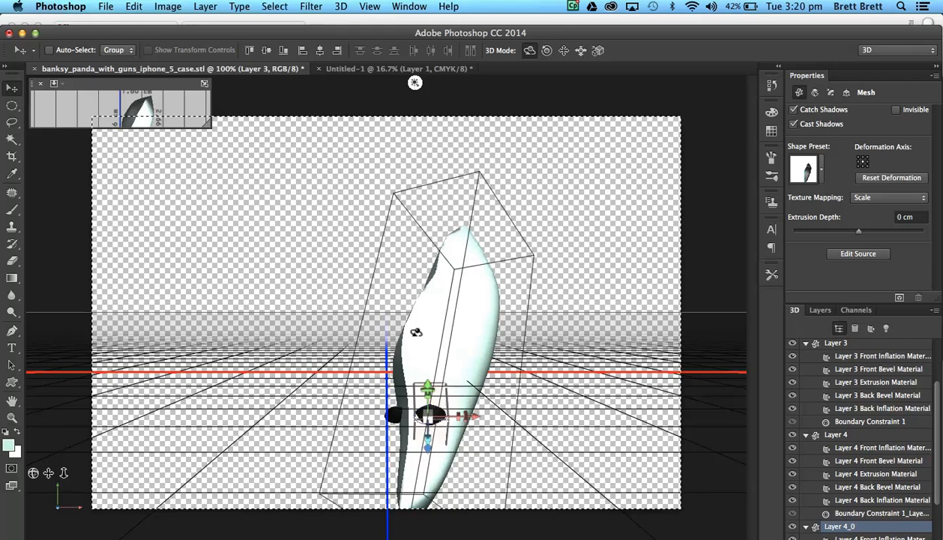
pyautogui.click(382, 347)
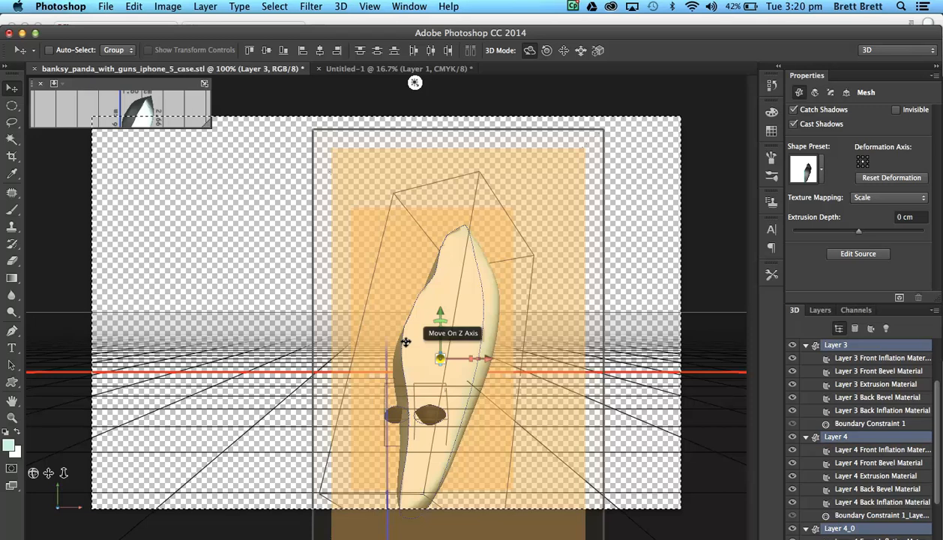
pyautogui.moveTo(237, 93); pyautogui.dragTo(223, 4)
pyautogui.moveTo(209, 347); pyautogui.dragTo(257, 313)
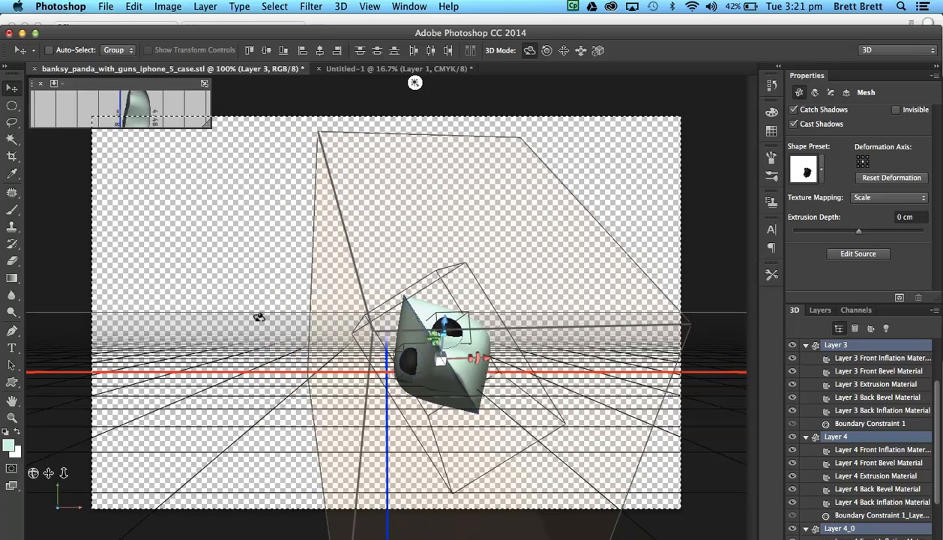
# Select the first black ball and move it about 0.20 cm up along the Y axis and slightly right along the X axis.
pyautogui.click(407, 354)
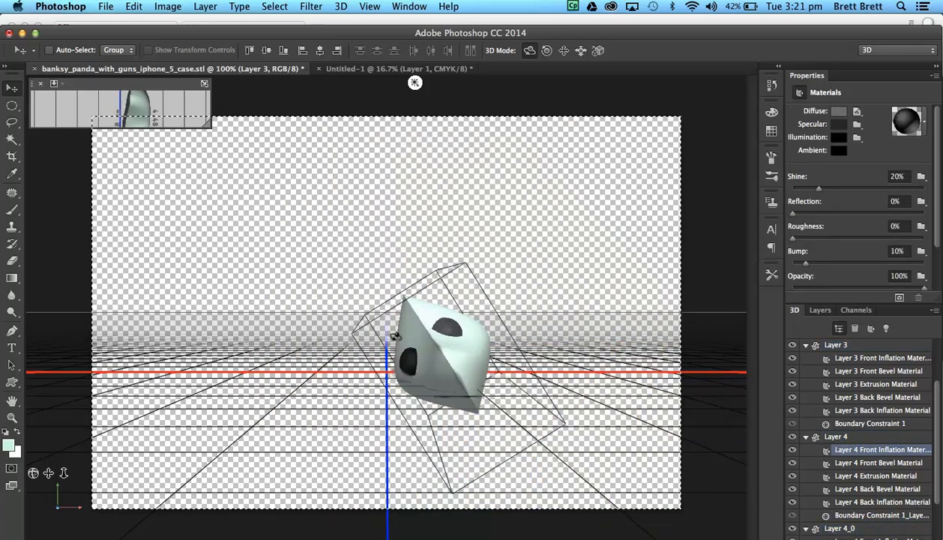
pyautogui.click(405, 354)
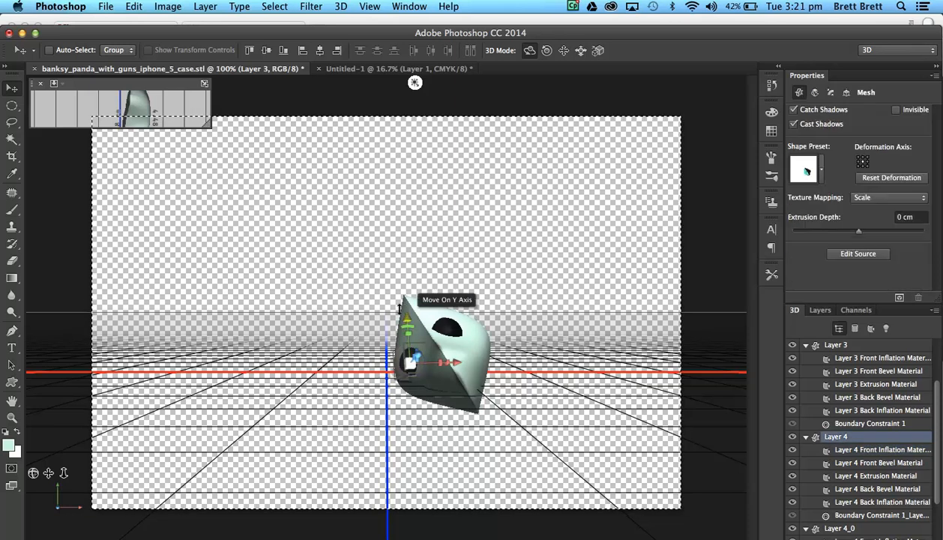
pyautogui.moveTo(399, 306); pyautogui.dragTo(397, 298)
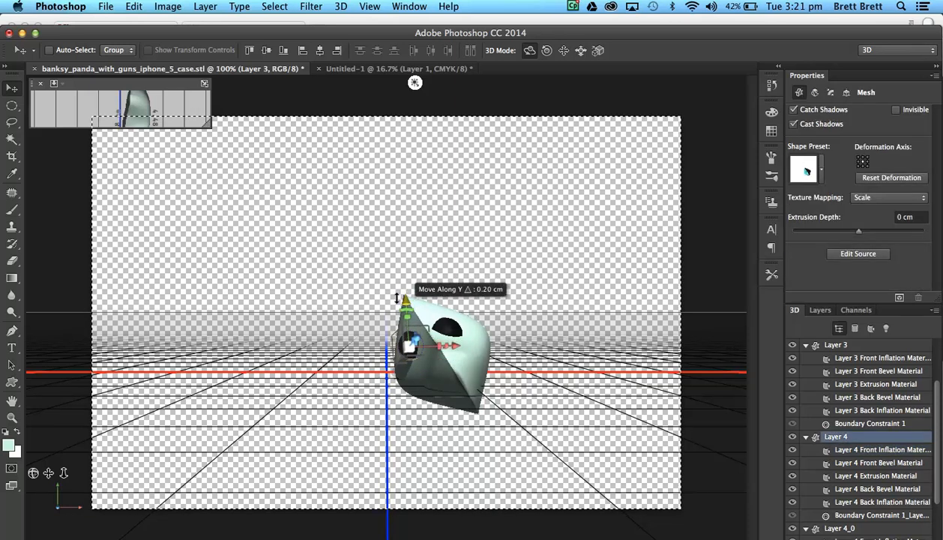
pyautogui.moveTo(453, 345); pyautogui.dragTo(459, 344)
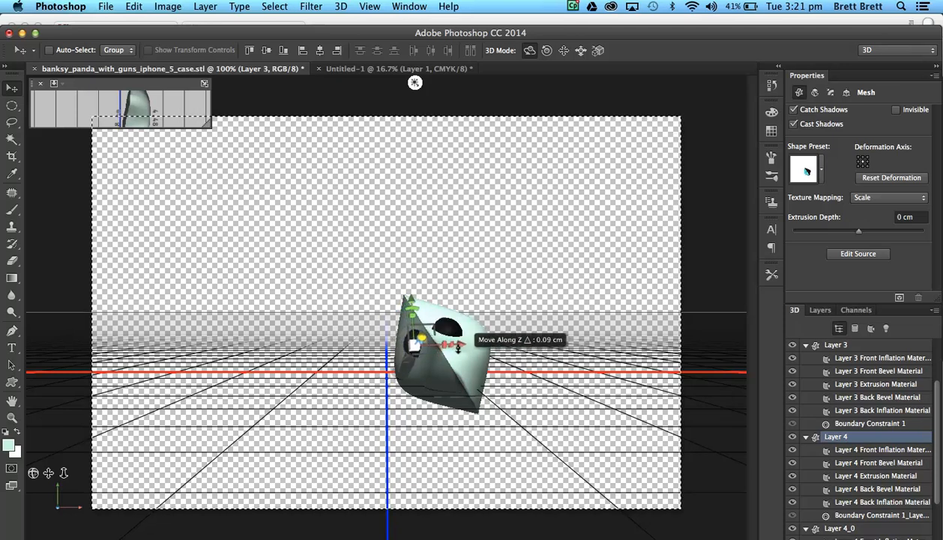
# Deselect the ball and orbit the camera to examine the placement of both eyes on the body from above.
pyautogui.click(323, 90)
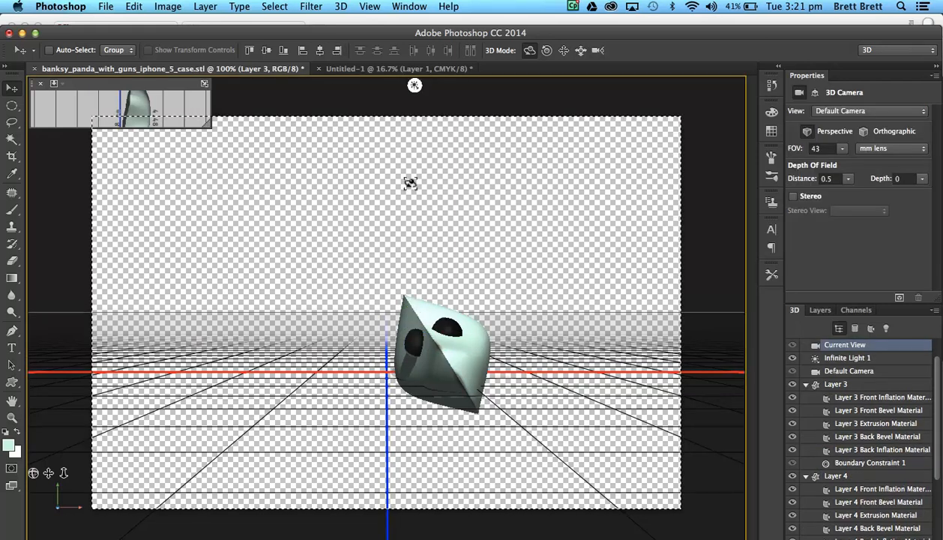
pyautogui.moveTo(414, 85); pyautogui.dragTo(304, 537)
pyautogui.moveTo(395, 233); pyautogui.dragTo(383, 227)
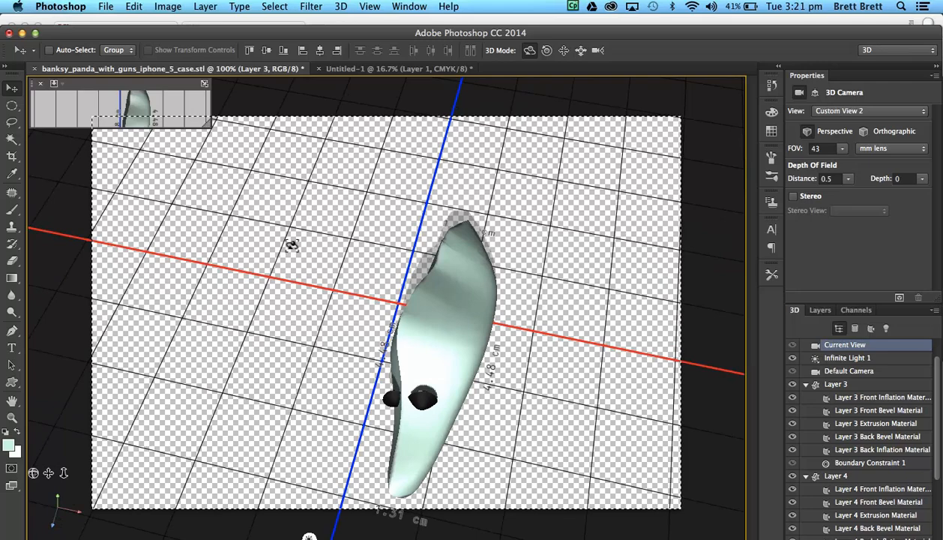